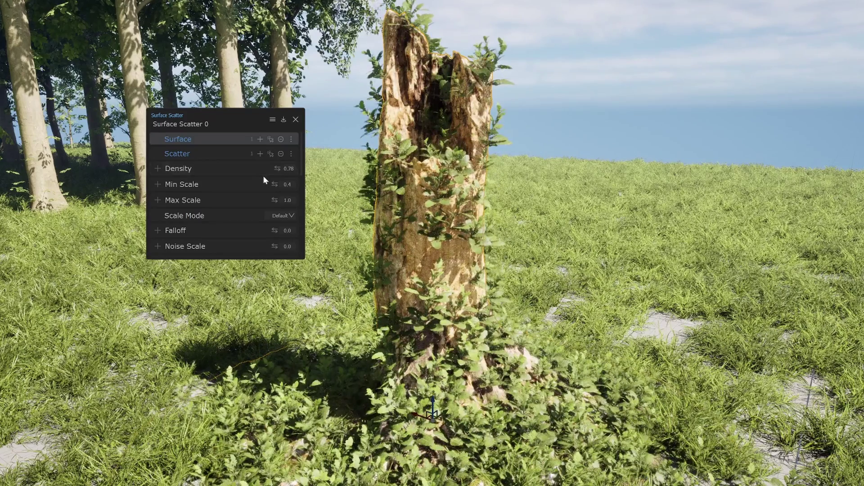
Draw a curve across the grass field and adjust the density of the beech trees scattered along it
mouse_move(855, 216)
mouse_down()
mouse_move(779, 203)
mouse_move(678, 325)
mouse_move(597, 250)
mouse_move(409, 283)
mouse_move(292, 277)
mouse_move(219, 219)
mouse_move(99, 350)
mouse_move(11, 311)
mouse_up()
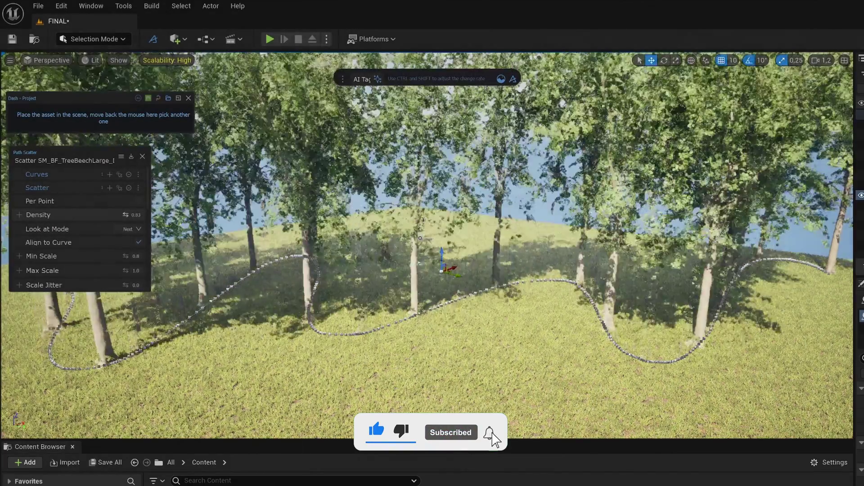
drag(125, 215, 129, 215)
scroll(75, 239, down, 1)
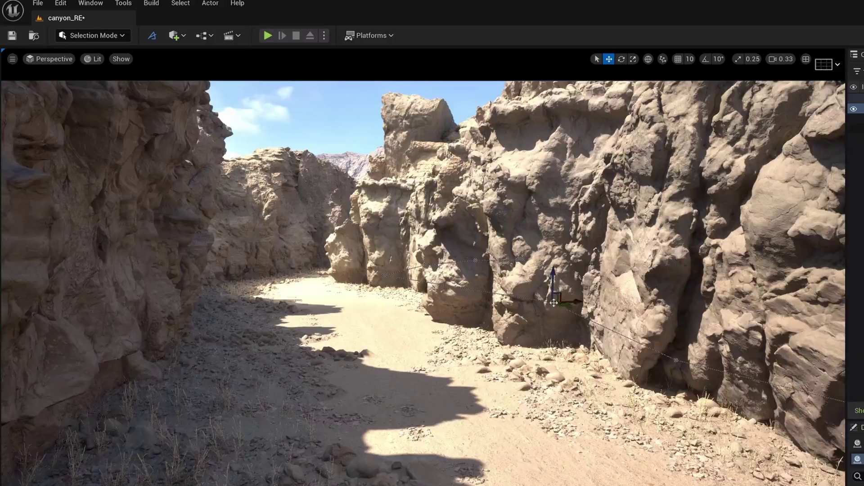
Move points of the curve along the canyon wall to reshape the rock formation
drag(531, 335, 428, 325)
click(677, 360)
drag(690, 367, 682, 428)
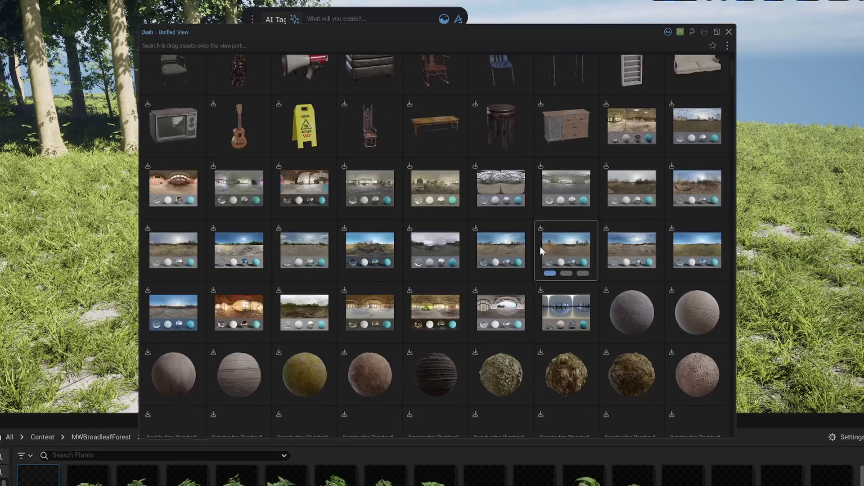
Browse the furniture, sky and material assets in the Dash Unified View
scroll(539, 247, down, 3)
scroll(539, 247, down, 10)
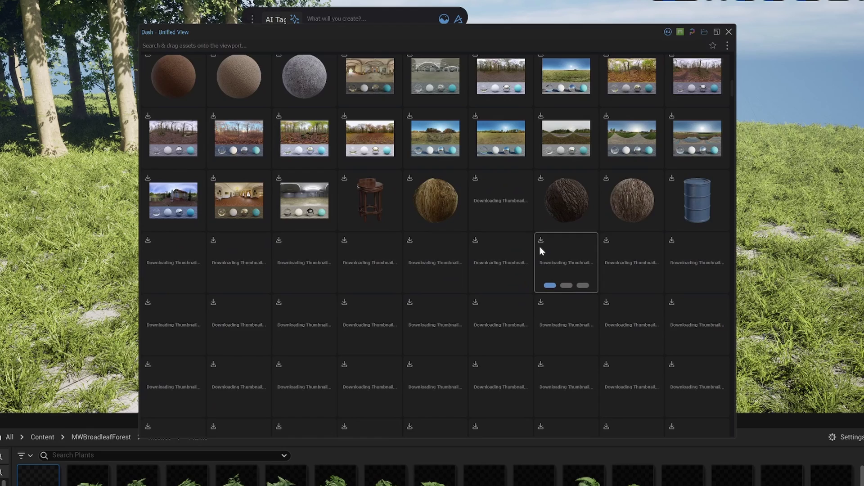
scroll(539, 246, down, 10)
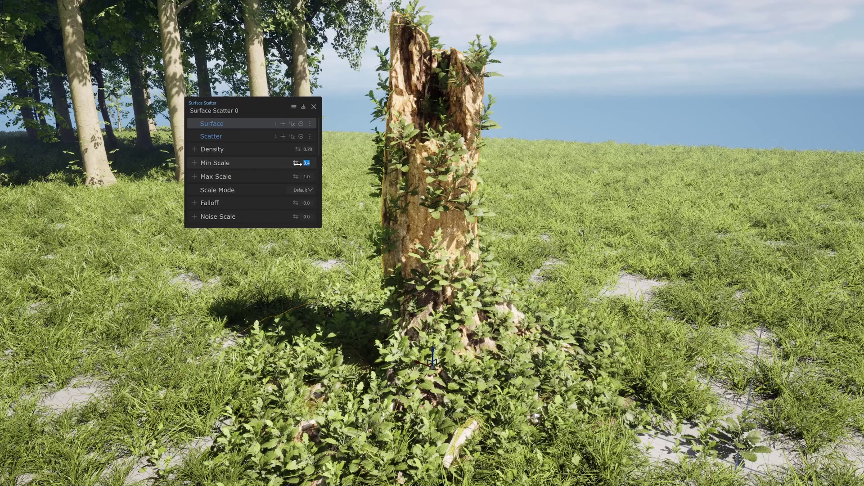
Set Min Scale to 1.0 and increase Surface Align for the foliage scattered on the tree stump
text(1.0)
scroll(264, 185, down, 4)
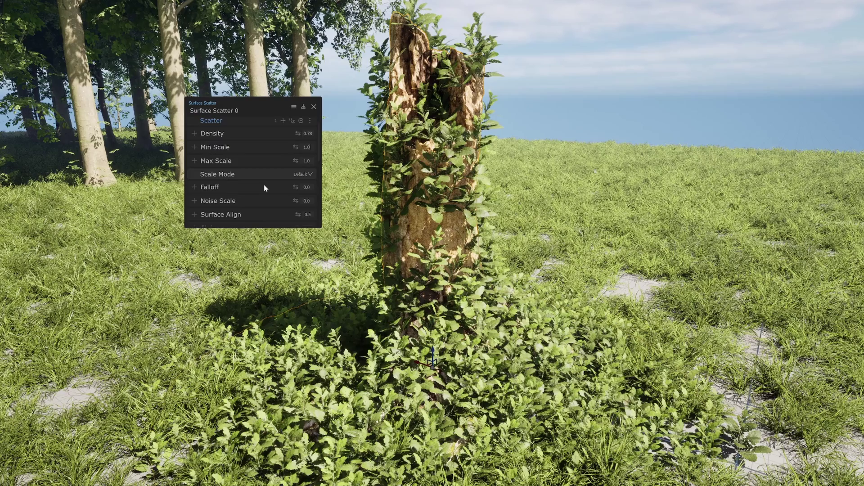
drag(297, 182, 311, 183)
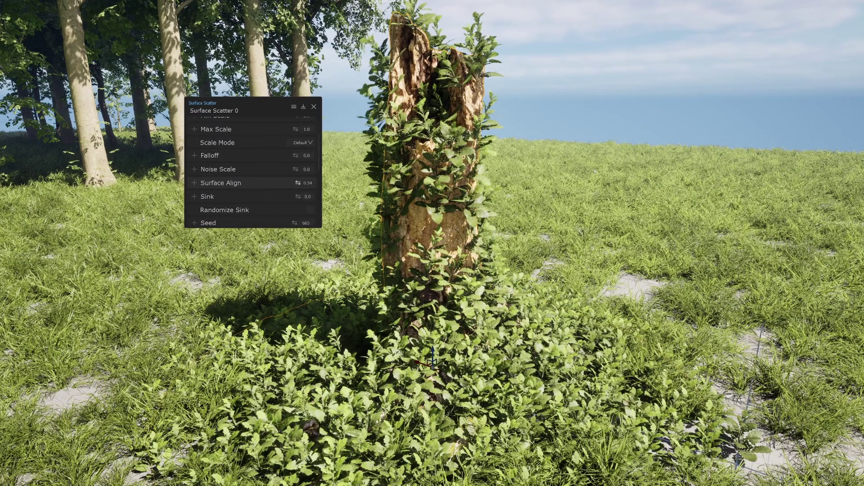
scroll(299, 180, up, 3)
click(305, 147)
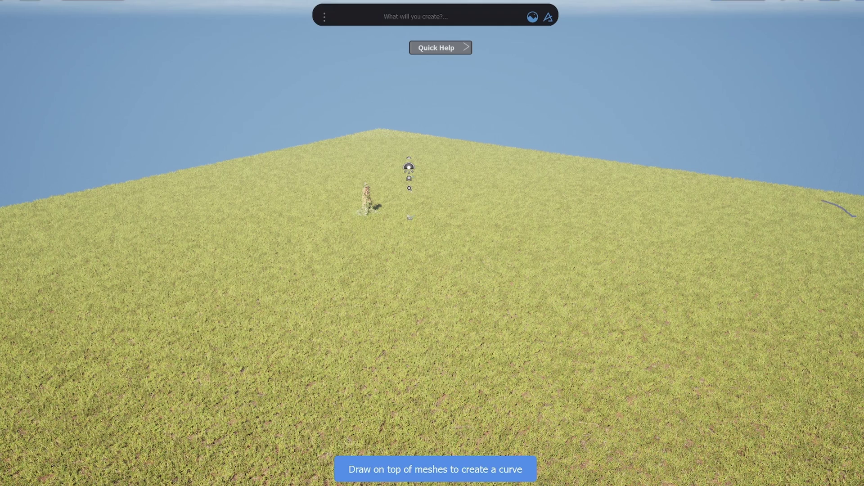
Draw a long curve over the grass field and fine-tune the Path Scatter density of the beech trees following it
mouse_move(855, 216)
mouse_down()
mouse_move(722, 285)
mouse_move(618, 298)
mouse_move(498, 243)
mouse_move(319, 308)
mouse_move(291, 227)
mouse_move(150, 306)
mouse_move(24, 359)
mouse_move(2, 266)
mouse_up()
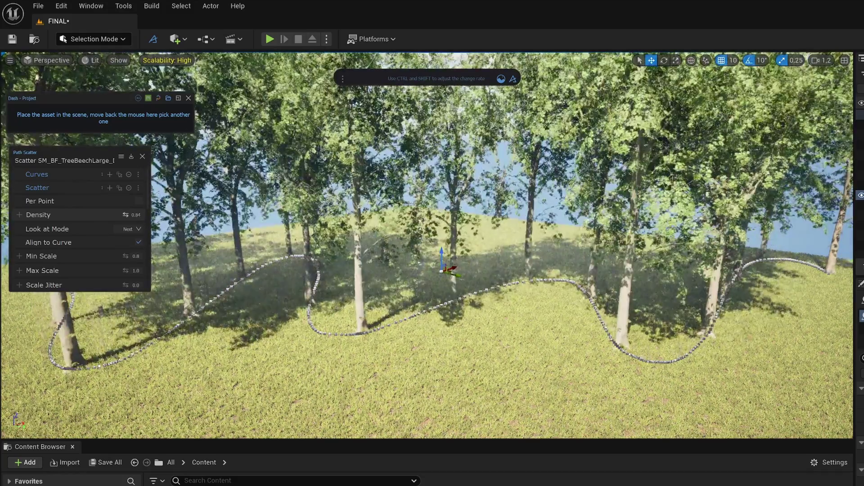
scroll(74, 238, down, 1)
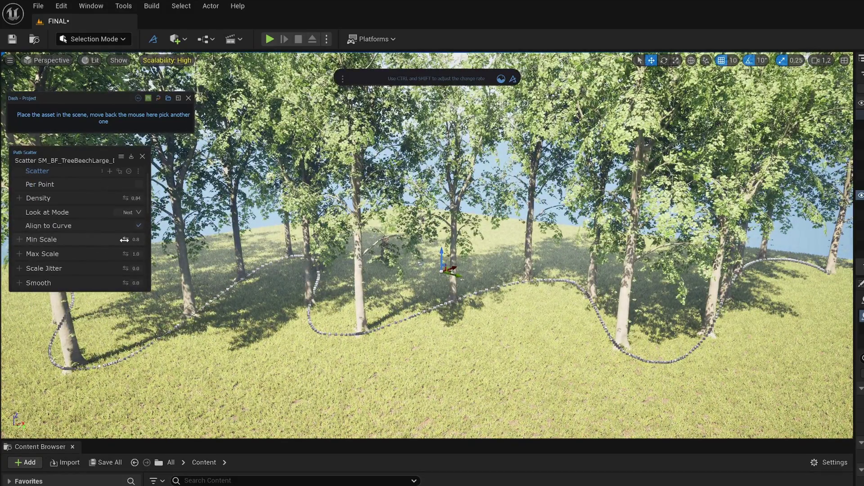
scroll(85, 258, down, 3)
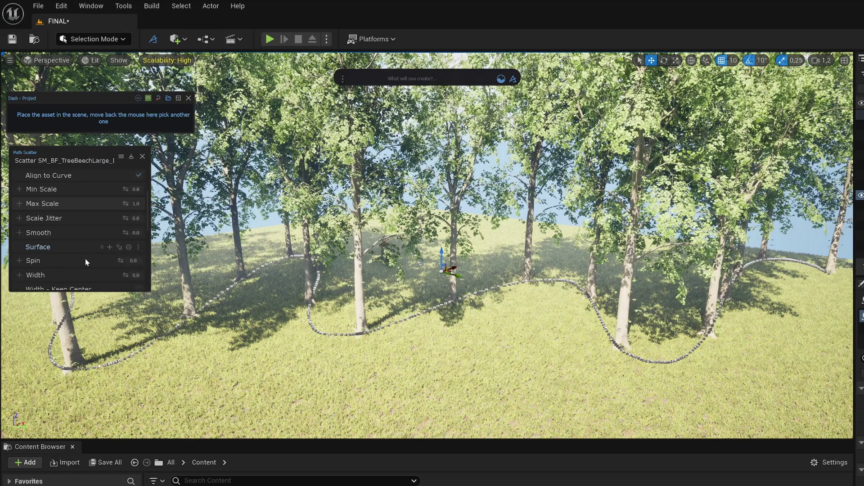
scroll(85, 258, down, 5)
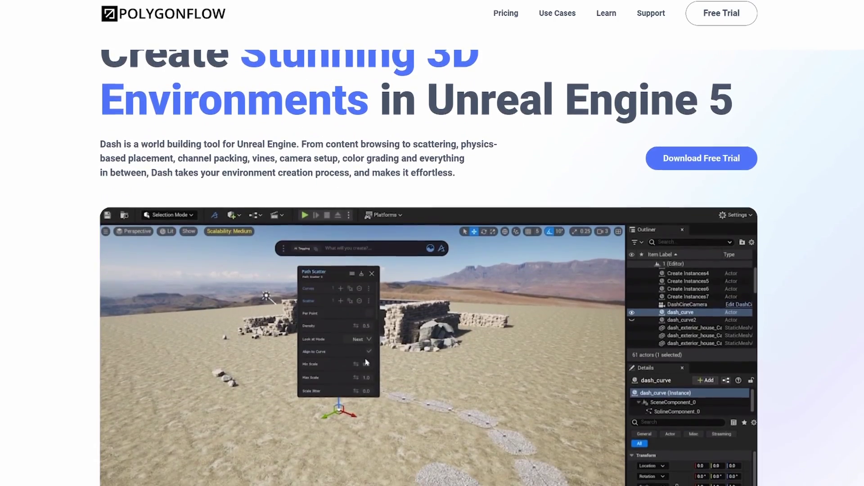
scroll(671, 146, down, 2)
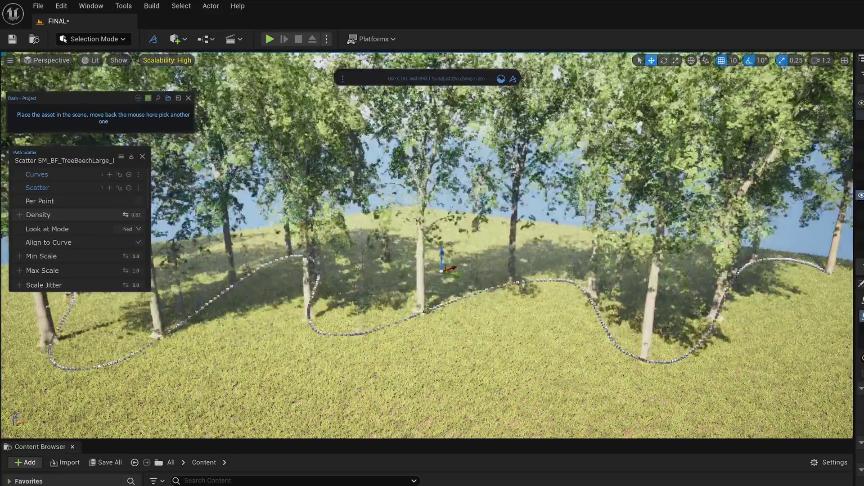
drag(125, 215, 127, 215)
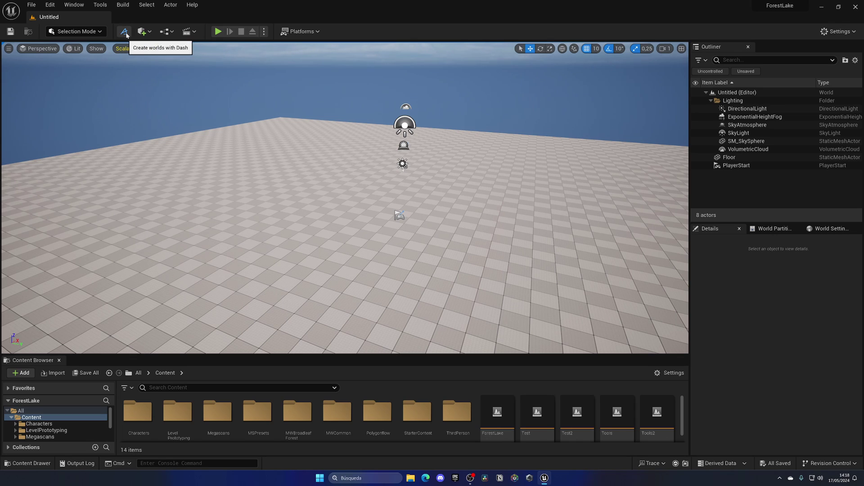
Launch the Dash world-building tool in the untitled ForestLake level
click(125, 32)
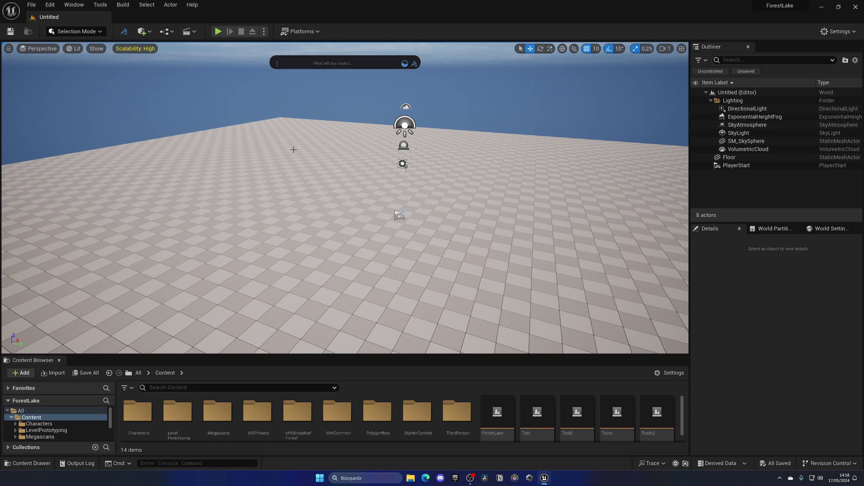
key(a)
right_drag(301, 153, 352, 147)
key(w)
key(q)
key(e)
right_drag(288, 254, 288, 266)
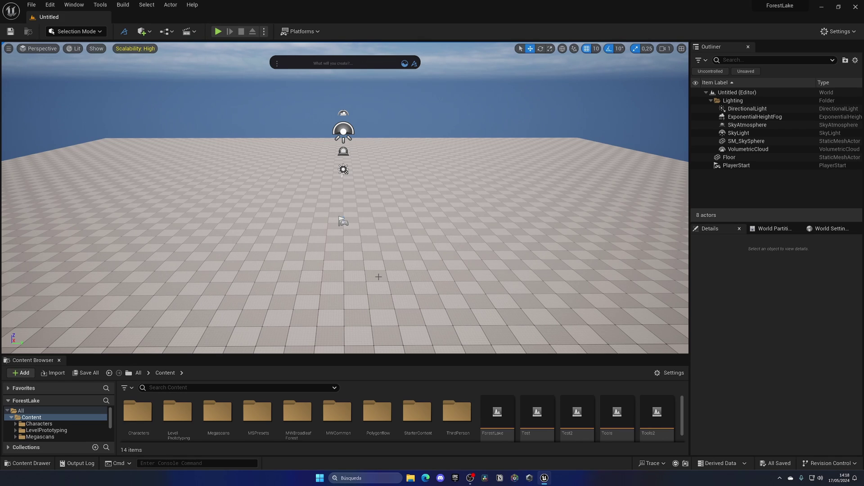
Open the Dash asset browser and show the Plants meshes of the Broadleaf Forest content
click(297, 417)
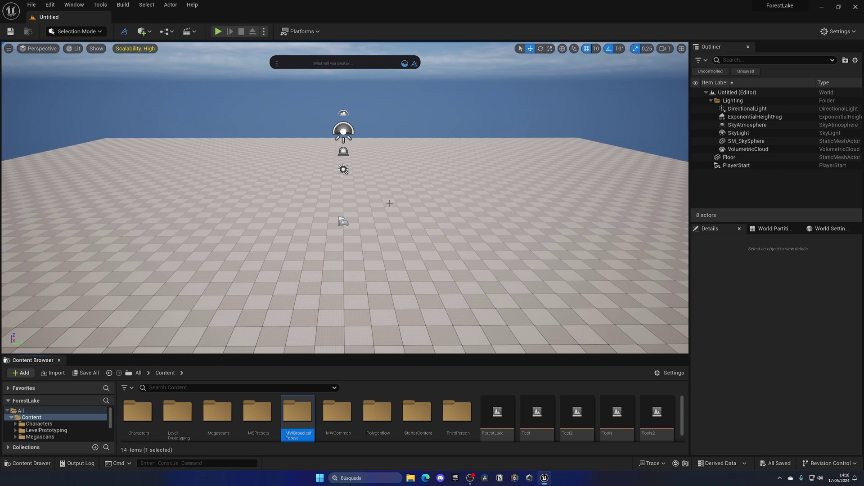
click(404, 63)
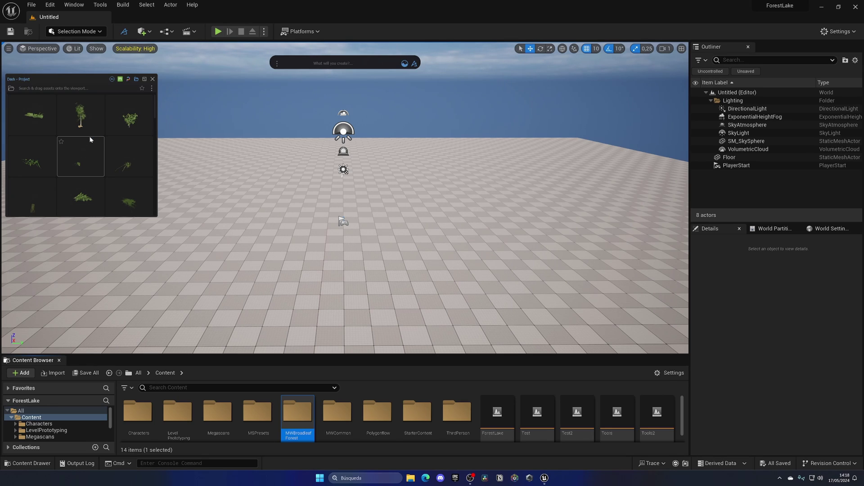
click(12, 89)
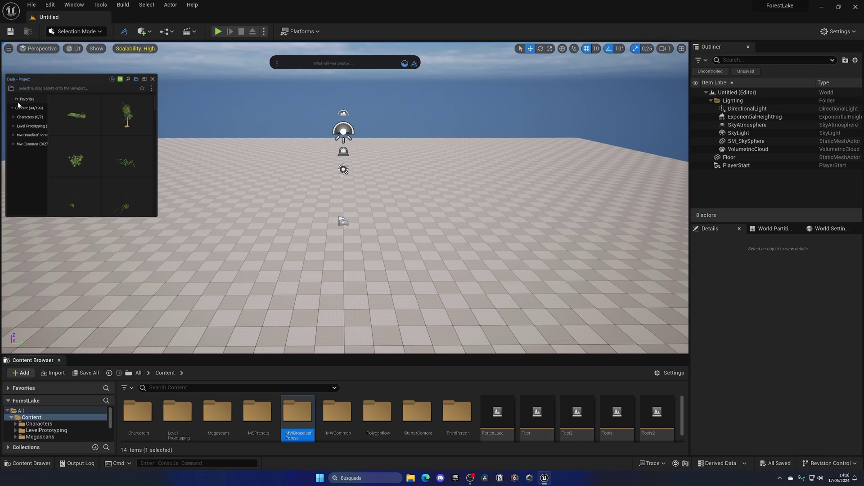
click(15, 136)
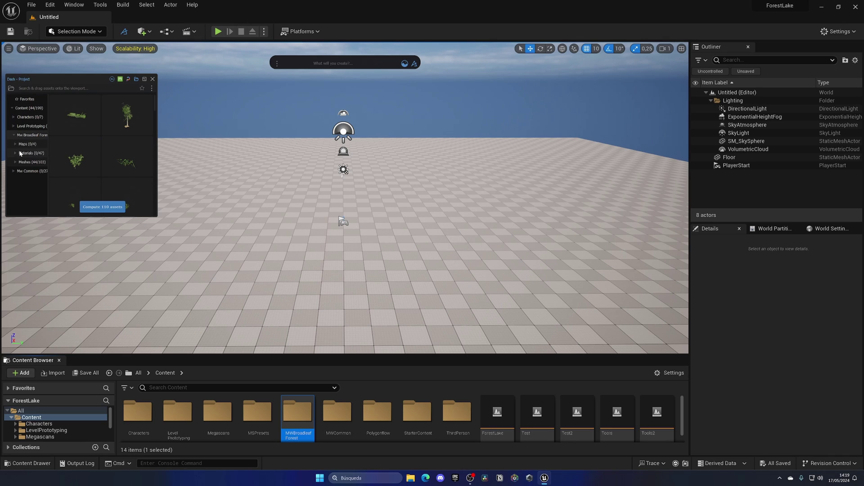
click(13, 163)
click(15, 163)
scroll(21, 163, down, 1)
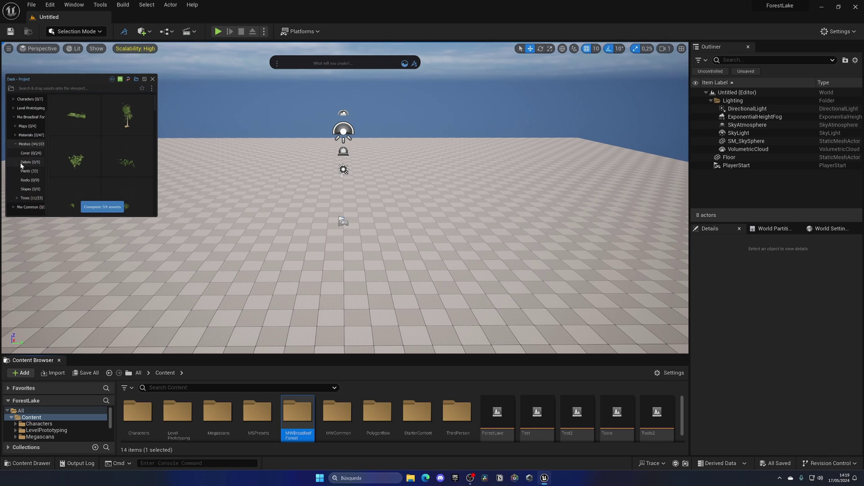
click(25, 171)
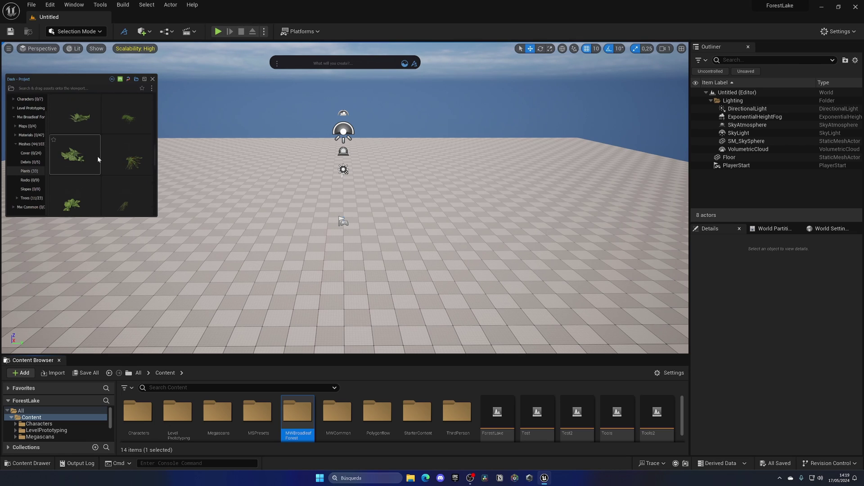
Scatter the SM_BF_PlantsGroundA1 plant over the floor with the Scatter Here option
scroll(95, 153, down, 2)
scroll(98, 148, down, 2)
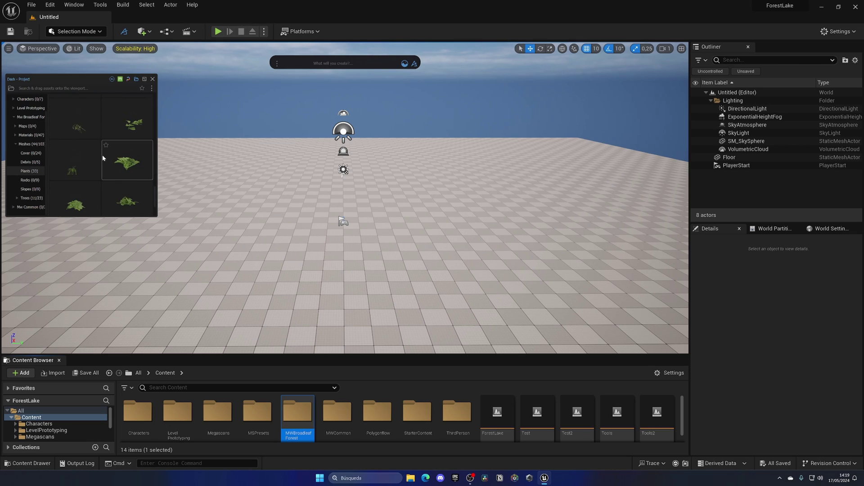
scroll(103, 166, up, 2)
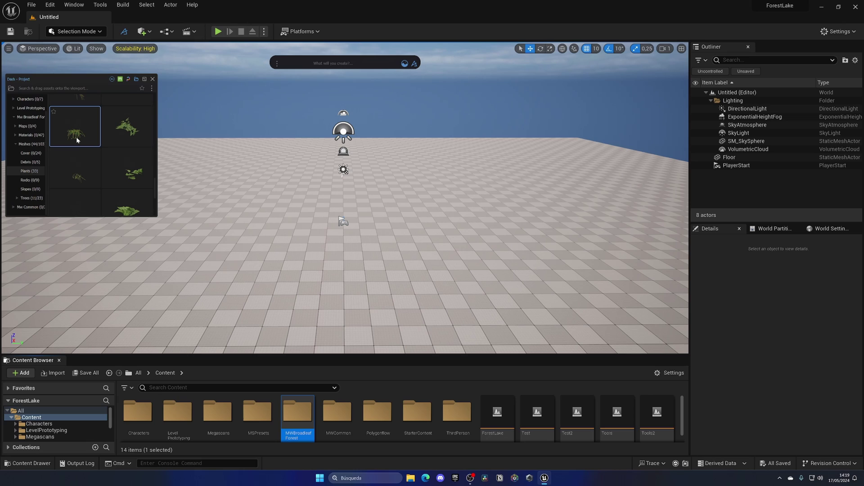
drag(77, 137, 287, 244)
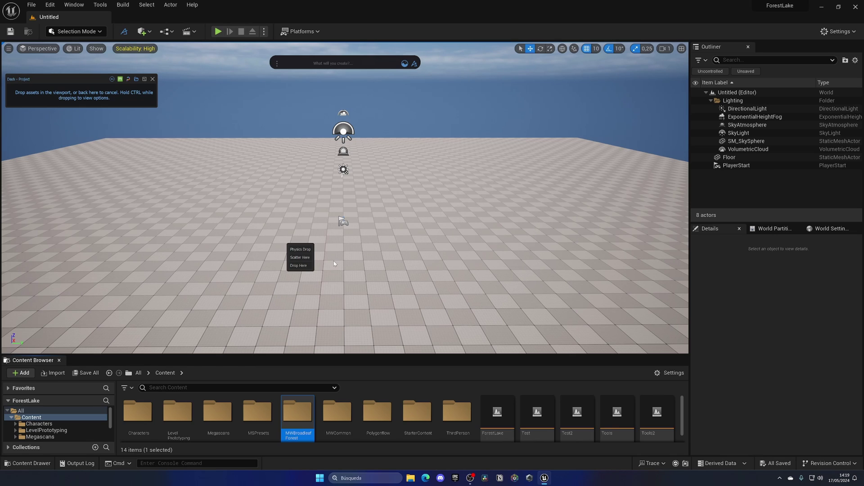
click(304, 261)
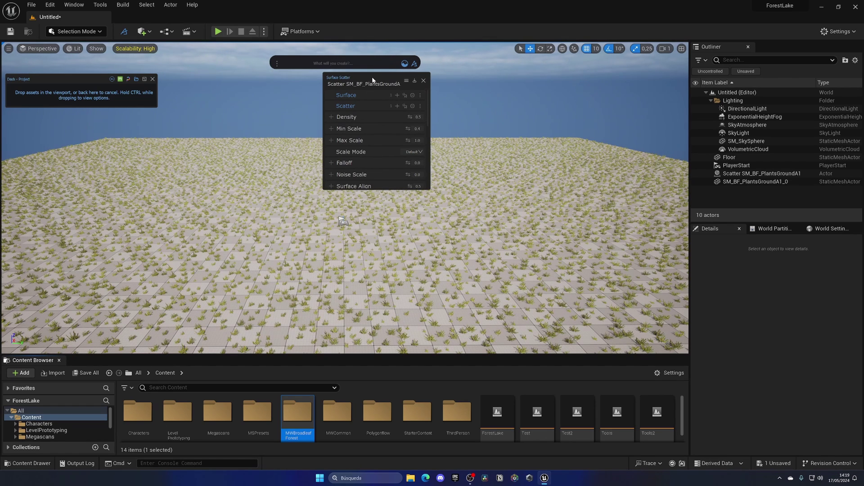
Set the ground plant scatter's Density to 0.6, Min Scale to 0.61 and Max Scale to 1.06
drag(372, 80, 60, 129)
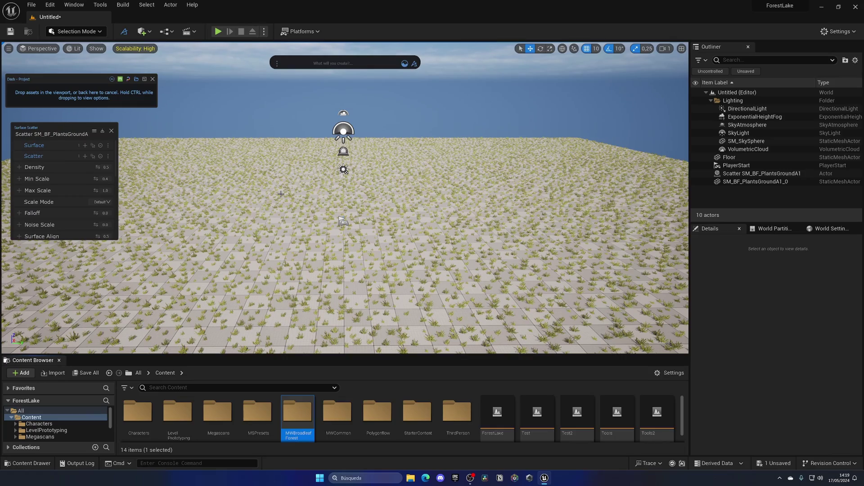
key(w)
mouse_move(281, 194)
right_down()
mouse_move(259, 194)
mouse_move(250, 206)
mouse_move(275, 194)
right_up()
key(s)
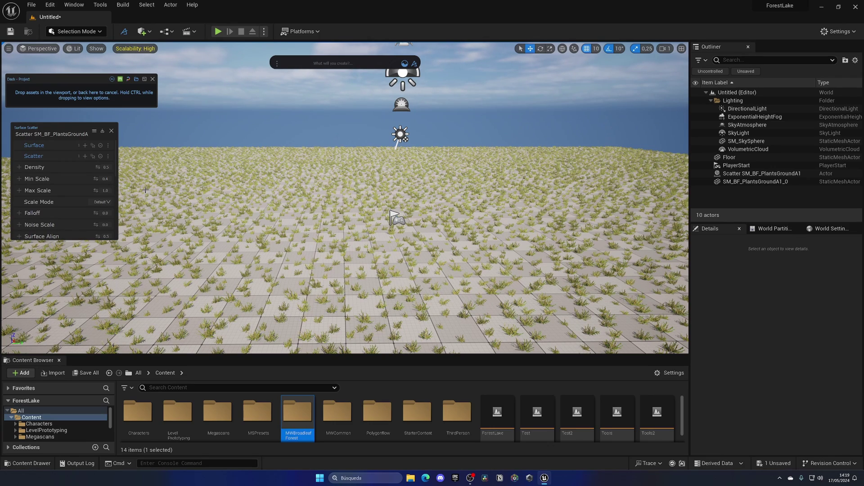
drag(106, 167, 111, 167)
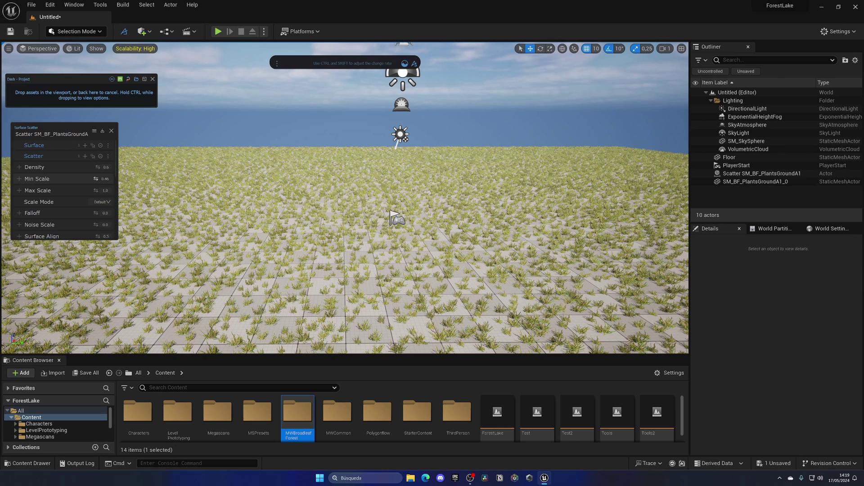
drag(95, 178, 98, 190)
Set the ground plant scatter's Sink to 0.08 and change its Seed to vary the distribution
scroll(64, 194, down, 3)
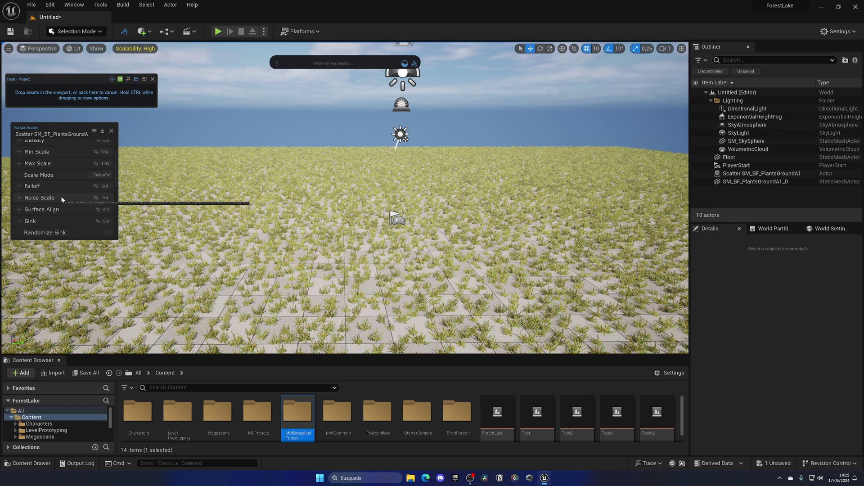
scroll(63, 186, down, 1)
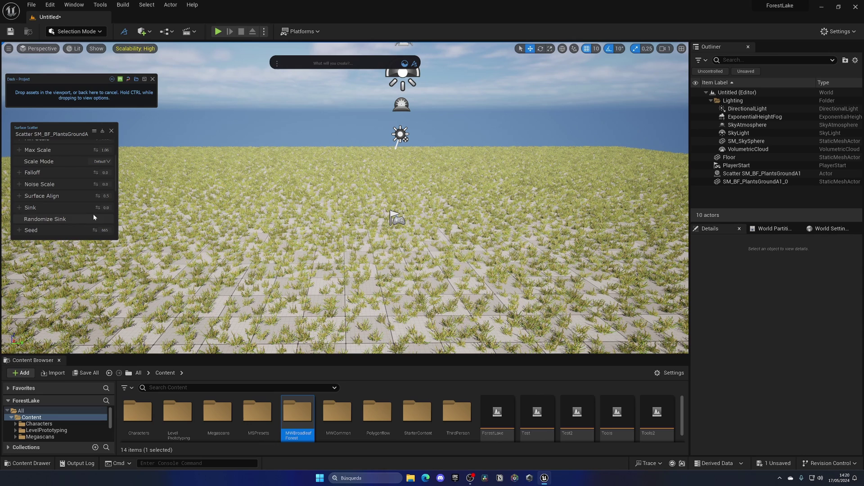
drag(98, 207, 88, 206)
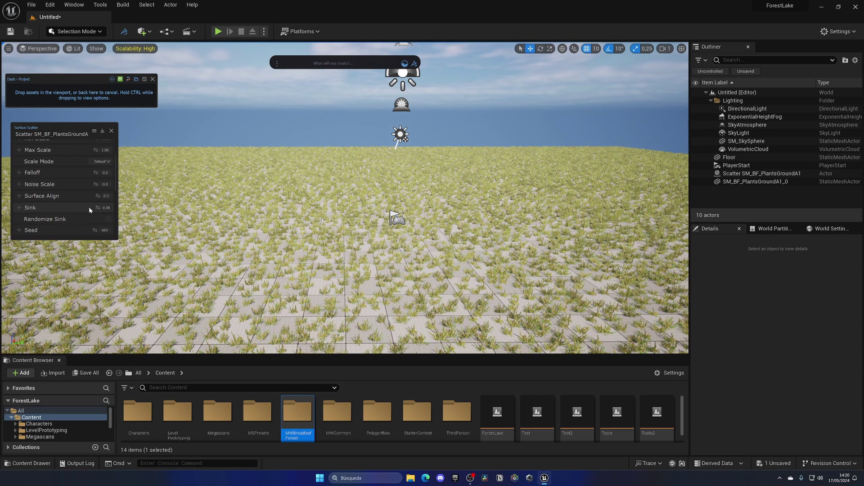
scroll(75, 209, down, 1)
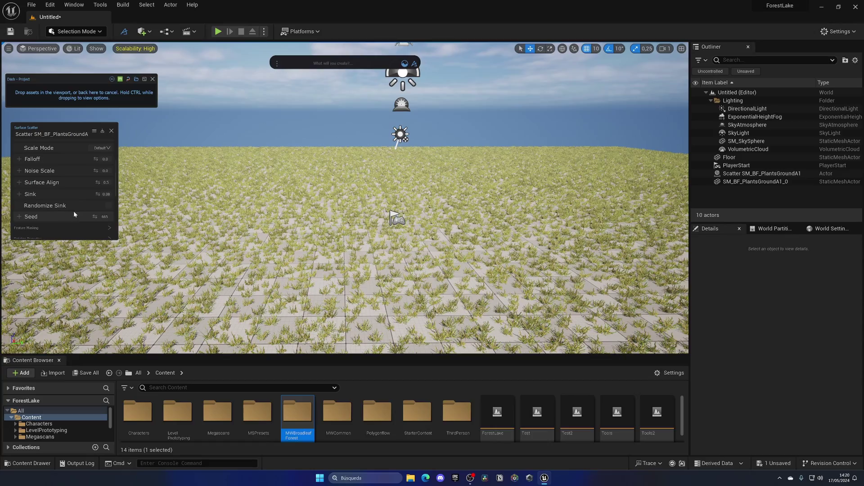
drag(95, 216, 102, 217)
scroll(346, 198, up, 5)
key(w)
right_drag(254, 212, 255, 212)
key(s)
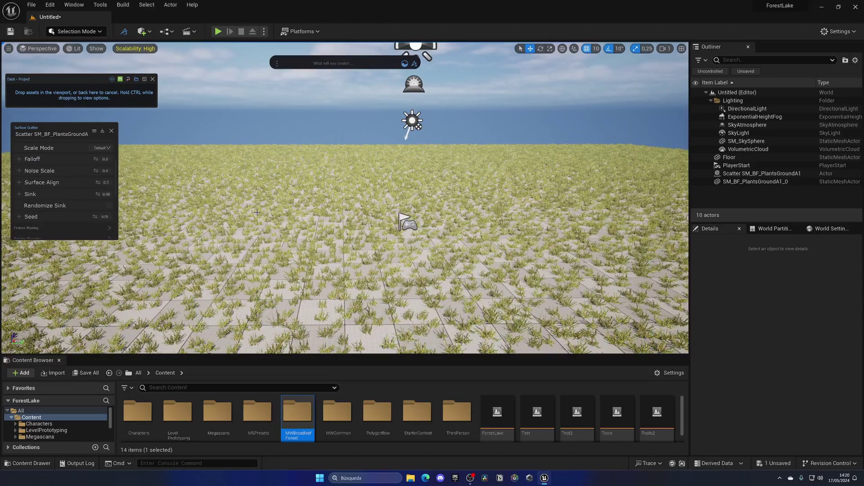
key(w)
right_drag(330, 203, 330, 202)
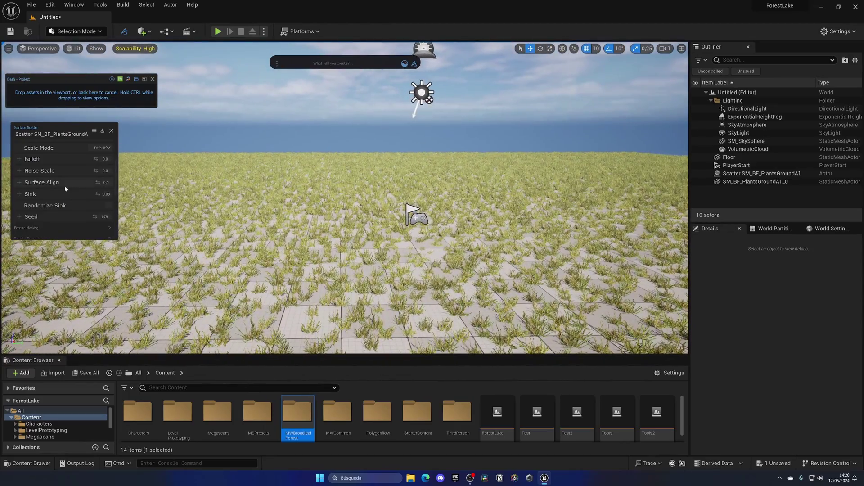
Set the ground plant scatter's Density to 0.65
scroll(62, 188, up, 3)
drag(97, 167, 101, 167)
key(w)
right_drag(320, 191, 320, 191)
right_drag(331, 232, 307, 208)
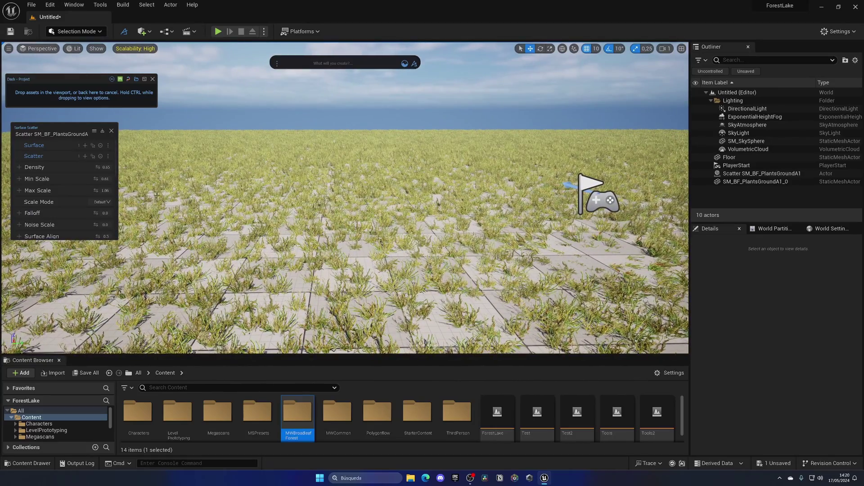
Set the ground plant scatter's Min Scale to 1.2 and Max Scale to 1.5, and close its scatter settings
click(103, 182)
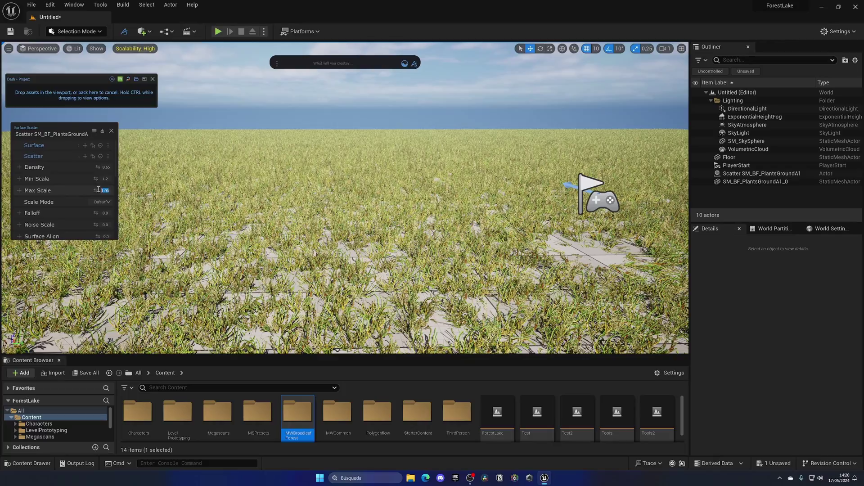
text(1.5)
key(Return)
mouse_move(353, 179)
right_down()
mouse_move(340, 178)
mouse_move(355, 185)
mouse_move(319, 194)
mouse_move(310, 154)
mouse_move(365, 190)
right_up()
key(w)
key(s)
key(s)
key(w)
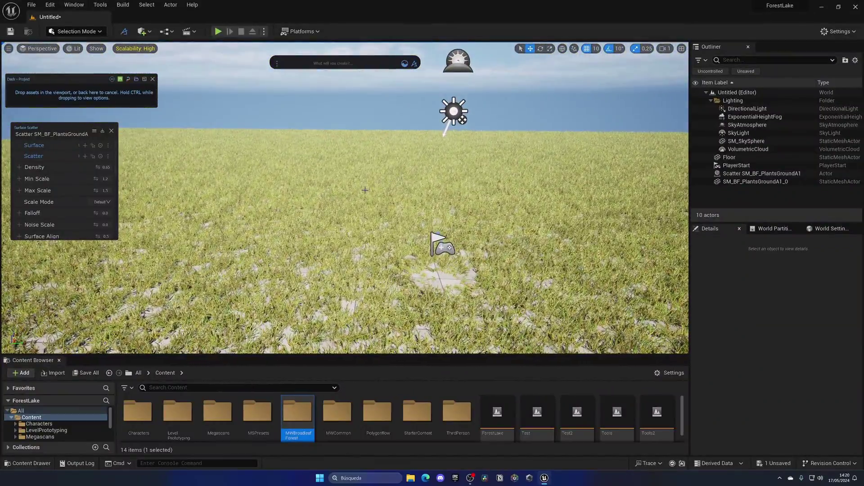
click(111, 131)
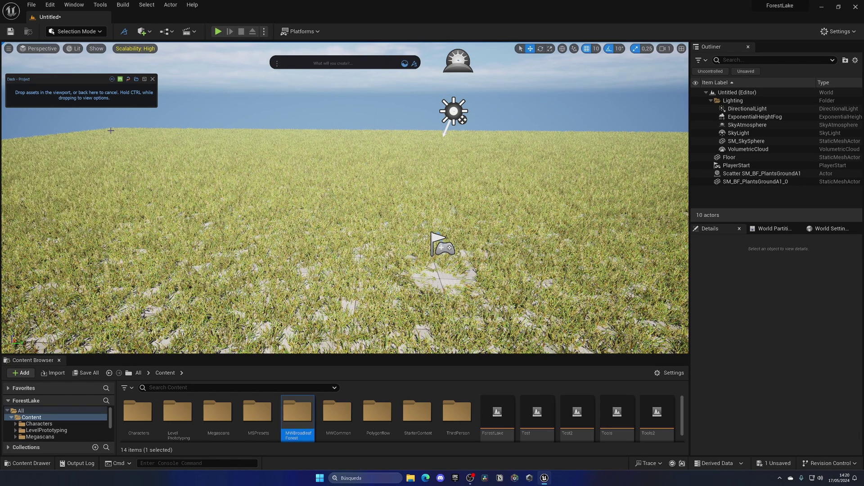
Switch the Dash asset browser to the Megascans library and show its ground surface materials
drag(119, 131, 64, 98)
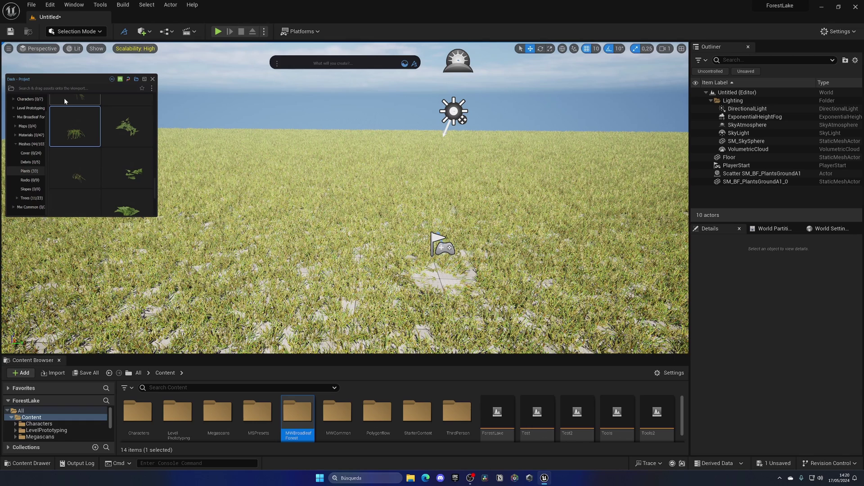
click(120, 82)
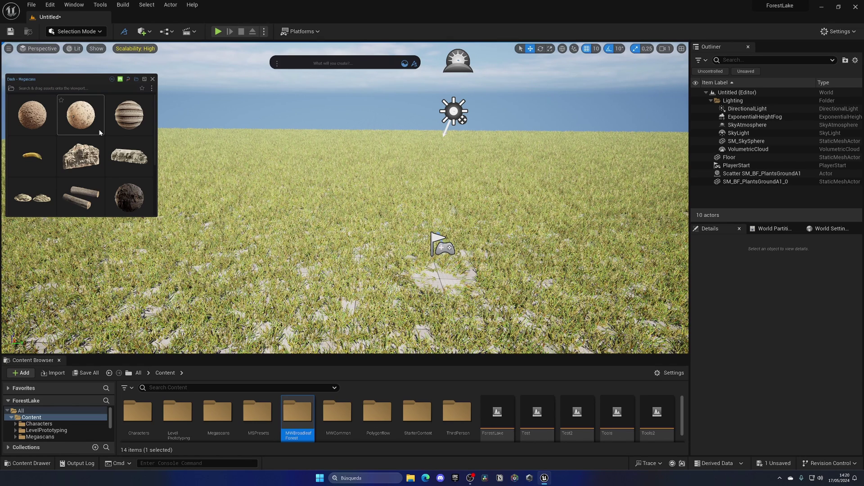
scroll(100, 132, down, 3)
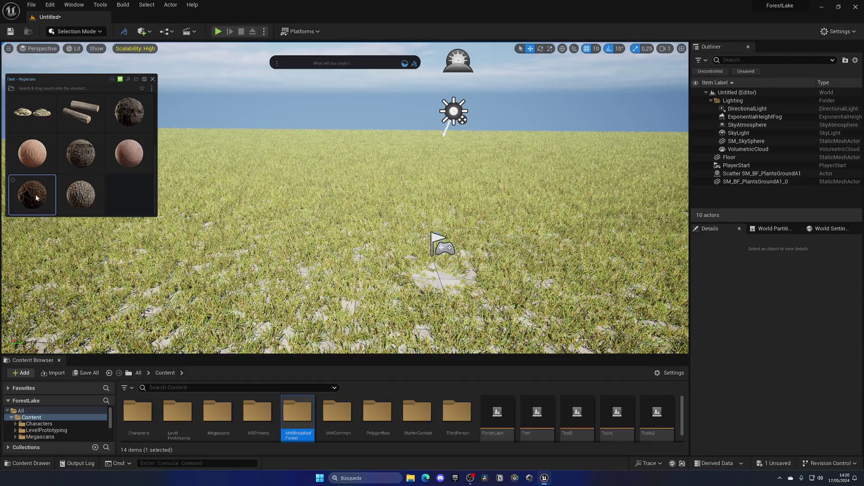
Apply the dark brown Megascans ground material to the bare floor with the Apply Here option
right_drag(252, 202, 302, 248)
key(w)
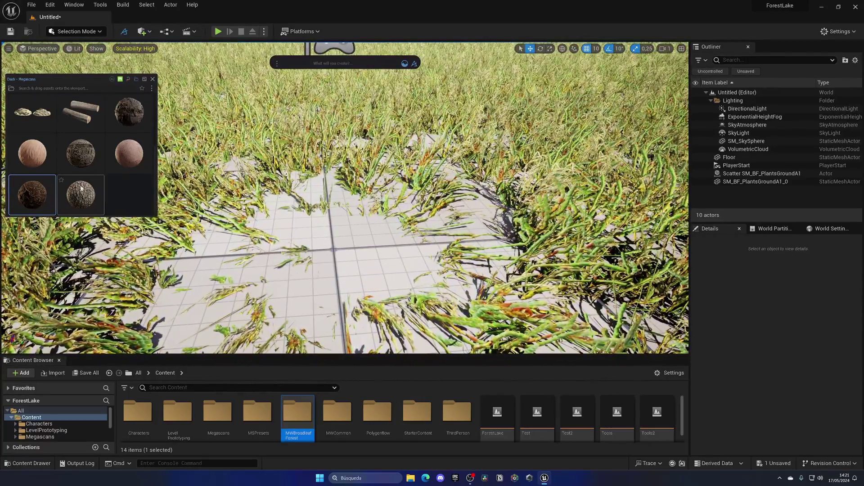
drag(31, 200, 347, 255)
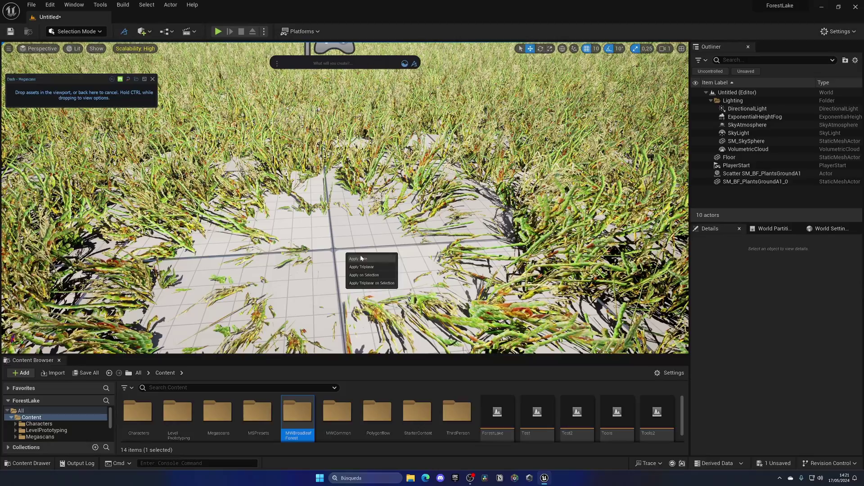
click(362, 257)
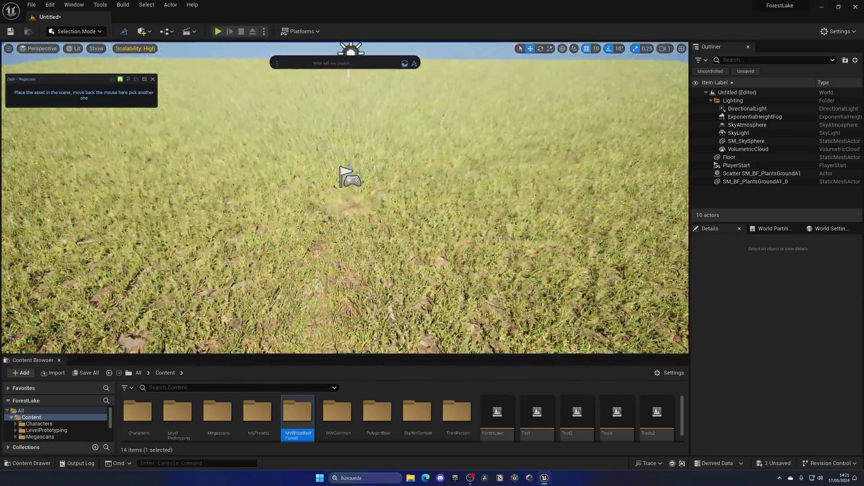
Check the new ground surface up close, and play the level to walk the character through the grass
key(w)
right_drag(363, 182, 361, 205)
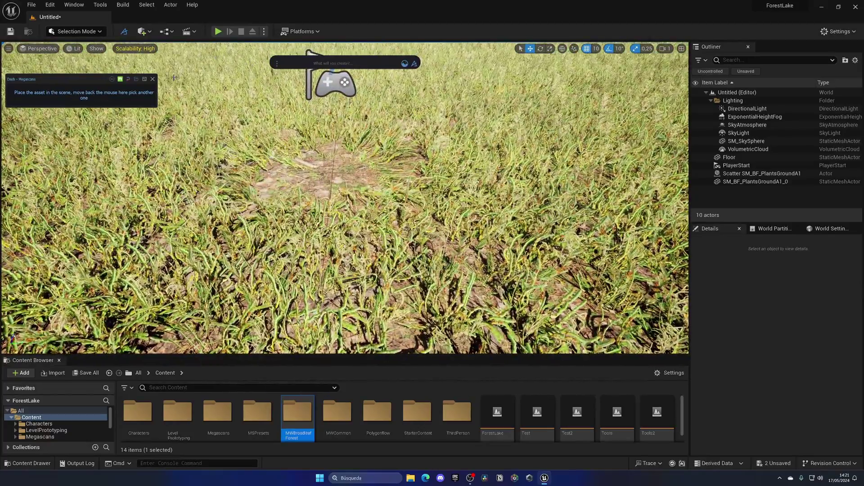
click(218, 31)
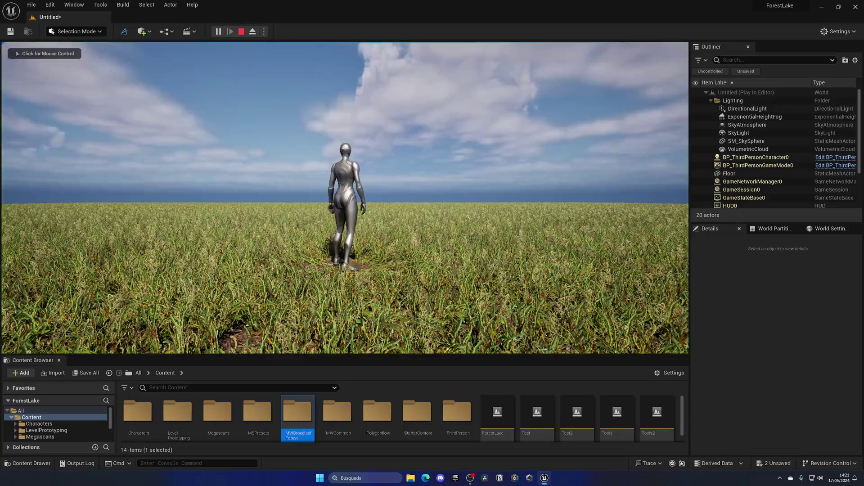
key(w)
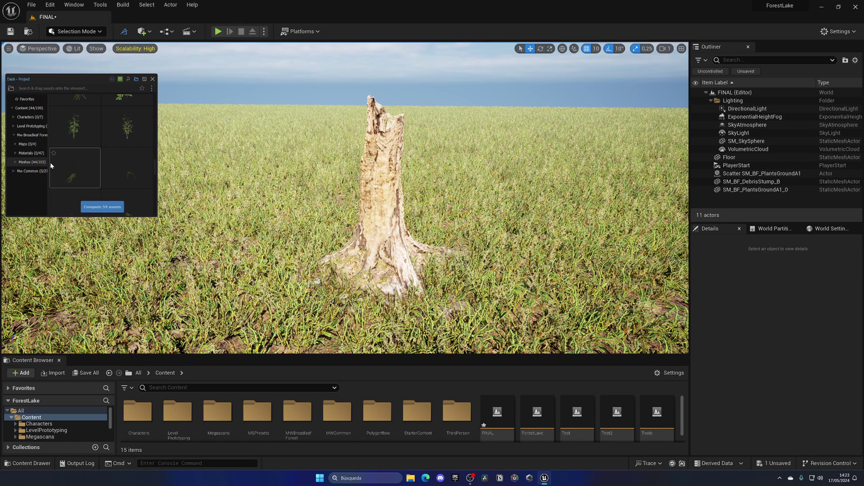
Scatter the SM_BF_PlantGround2A2 plant from the Plants meshes onto the debris stump with the Scatter on Selection option
click(16, 162)
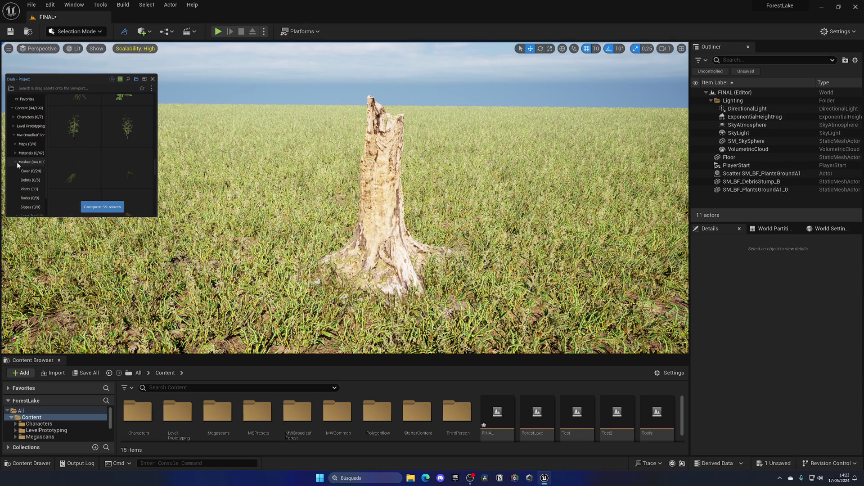
click(25, 189)
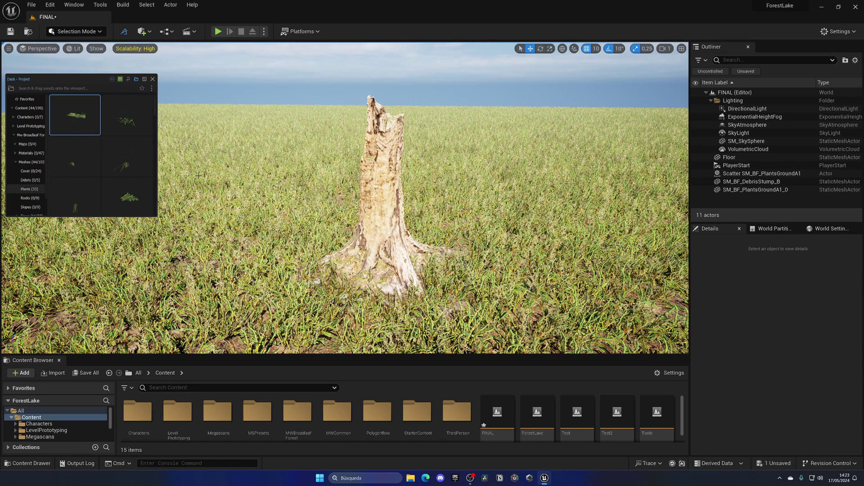
click(379, 160)
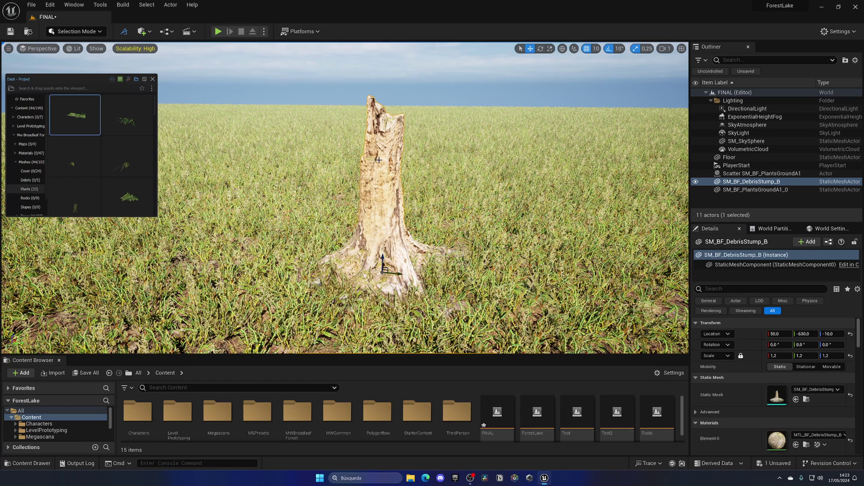
drag(68, 117, 376, 185)
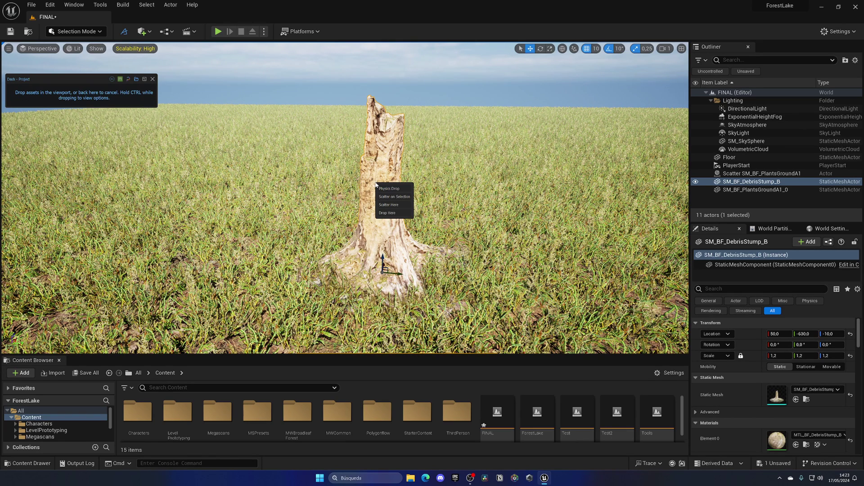
click(395, 197)
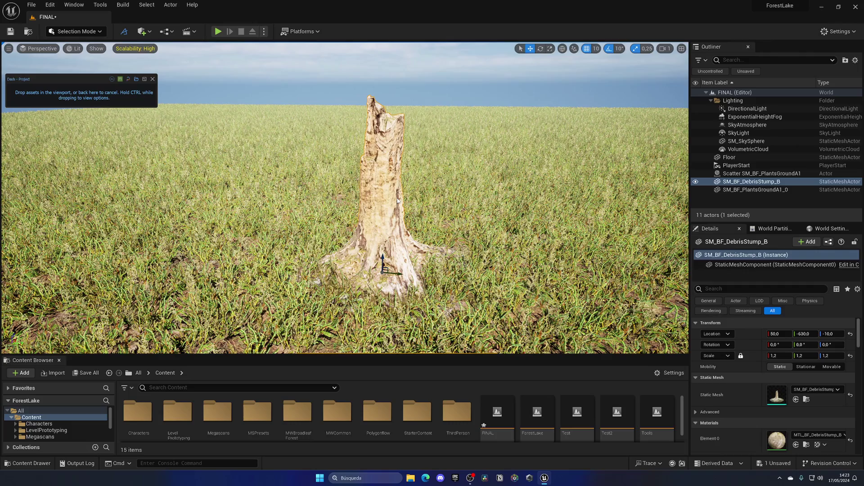
drag(370, 76, 57, 127)
key(w)
mouse_move(348, 207)
right_down()
mouse_move(360, 209)
mouse_move(351, 215)
right_up()
key(s)
key(w)
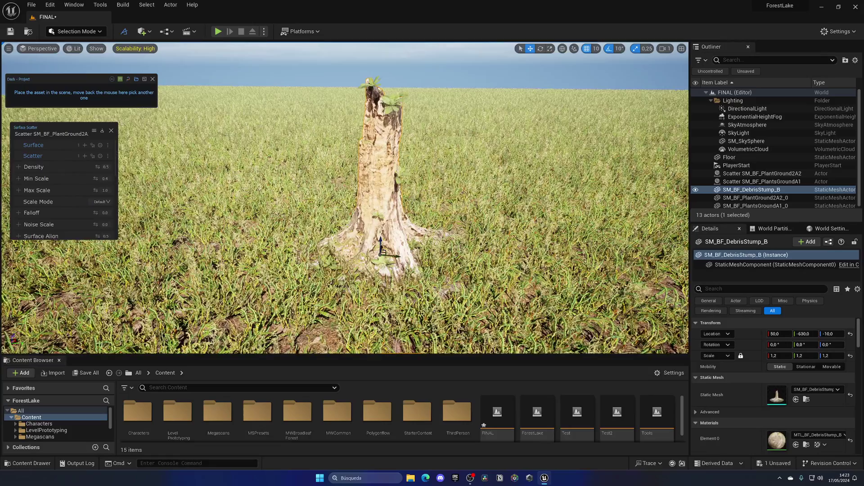
Increase the stump plant scatter's Density, set Max Scale to 1.1 and adjust its Surface Align
key(s)
right_drag(264, 194, 264, 194)
key(w)
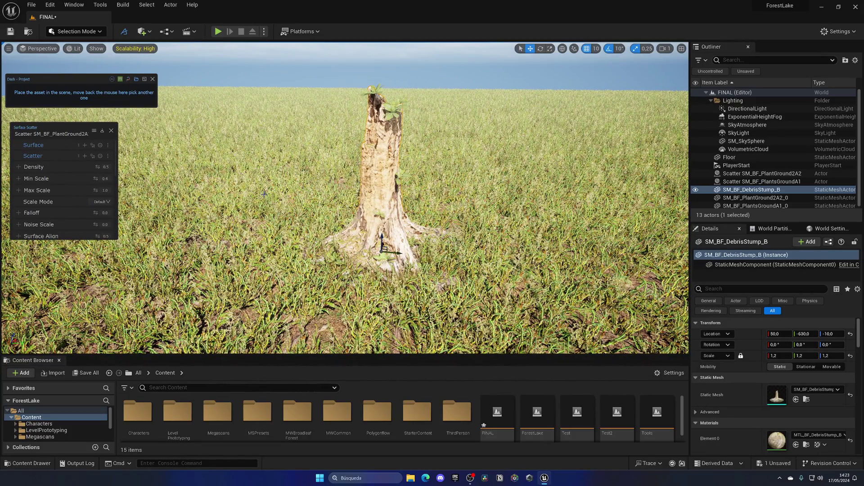
drag(97, 167, 100, 195)
scroll(52, 204, down, 3)
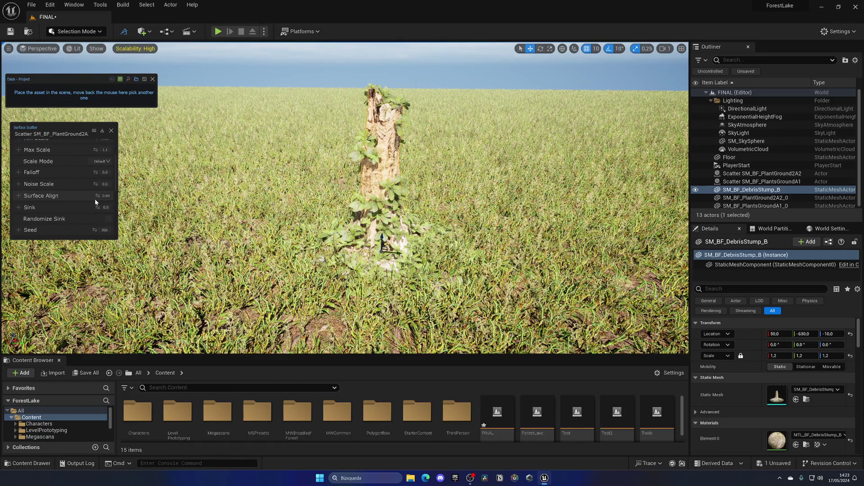
Scale the debris stump uniformly to 4.0 and lower it to Z -50
key(s)
mouse_move(288, 198)
right_down()
mouse_move(299, 194)
mouse_move(292, 200)
right_up()
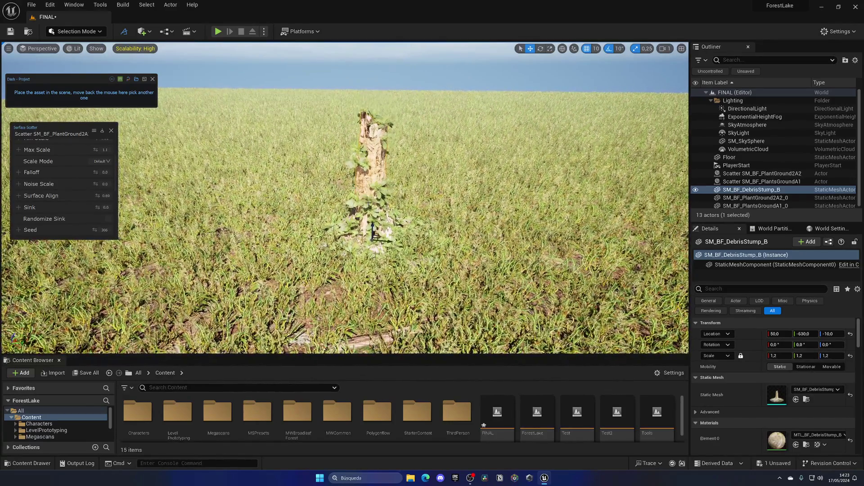
key(r)
drag(373, 241, 410, 212)
key(s)
right_drag(347, 209, 348, 203)
key(w)
drag(341, 203, 340, 219)
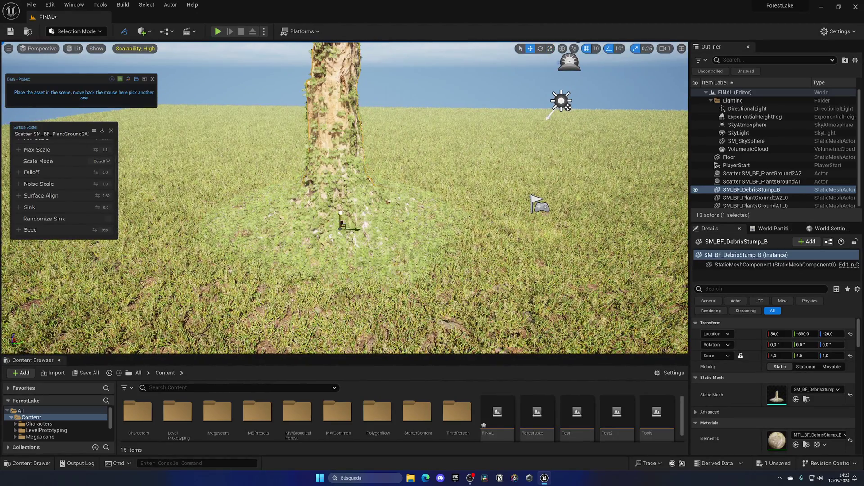
mouse_move(341, 219)
right_down()
mouse_move(328, 206)
mouse_move(339, 211)
mouse_move(336, 202)
right_up()
key(s)
right_drag(327, 168, 329, 167)
key(r)
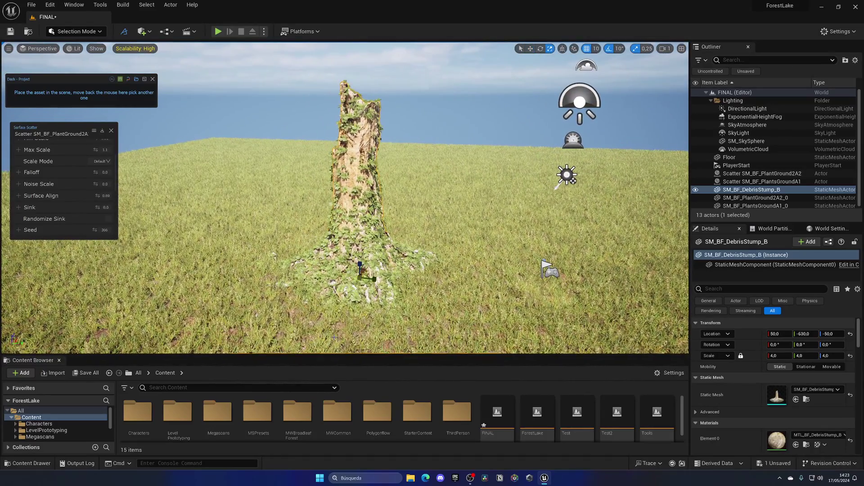
key(w)
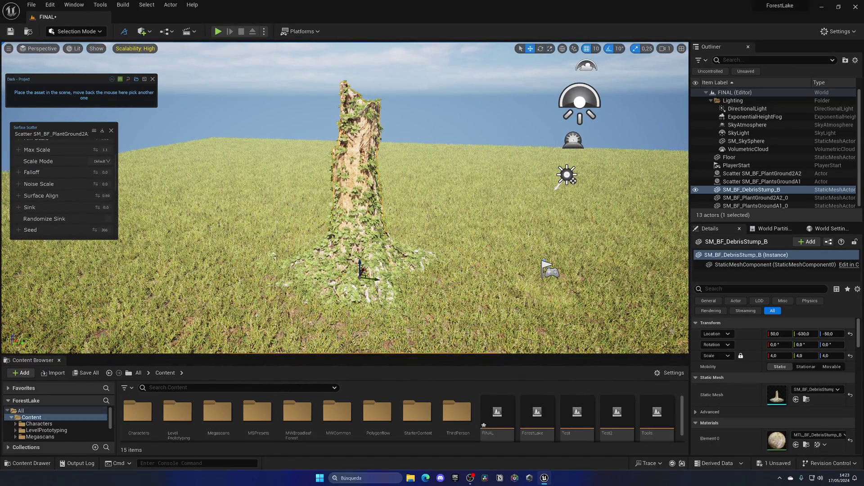
Set the debris stump's uniform scale to 2.0 and move it vertically to Z -20
click(788, 356)
key(Return)
right_drag(532, 244, 528, 275)
key(w)
mouse_move(368, 193)
mouse_down()
mouse_move(370, 187)
mouse_move(370, 196)
mouse_up()
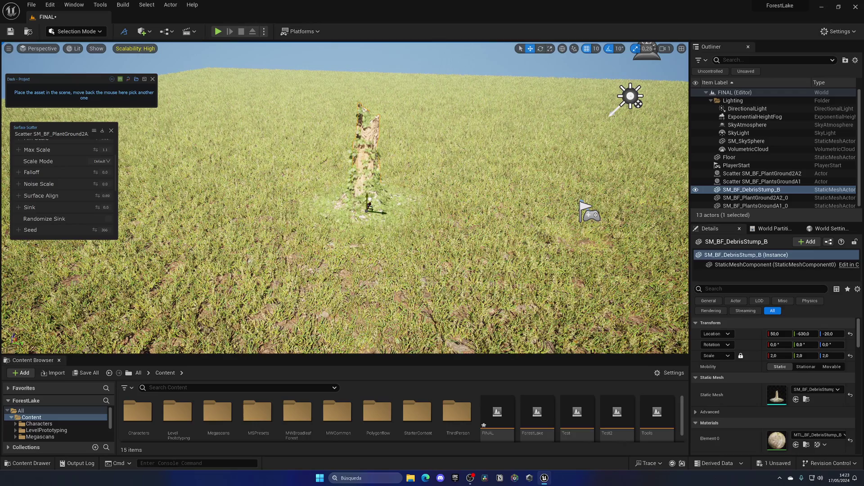
scroll(402, 180, up, 6)
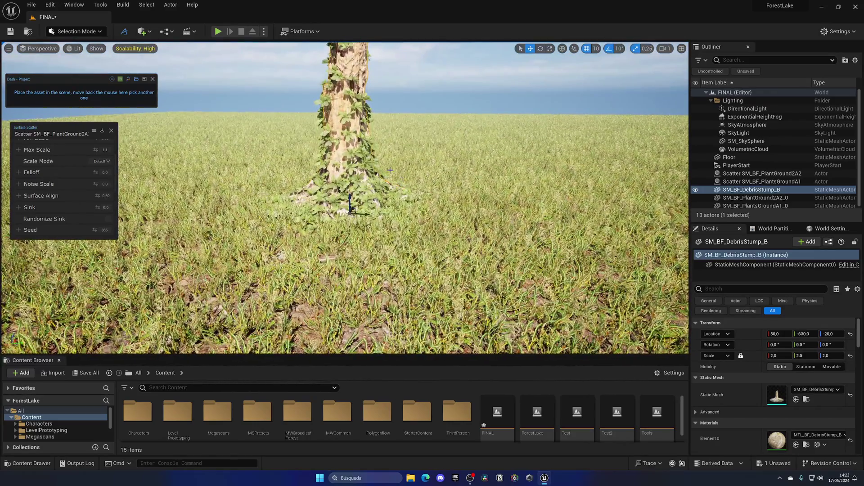
Save the FINAL level and play it, running the character around the plant-covered stump
key(ctrl+s)
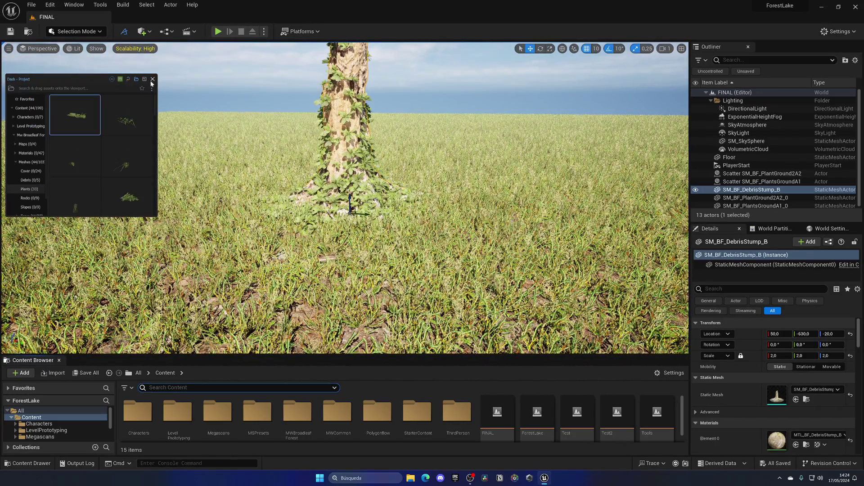
click(218, 31)
key(w)
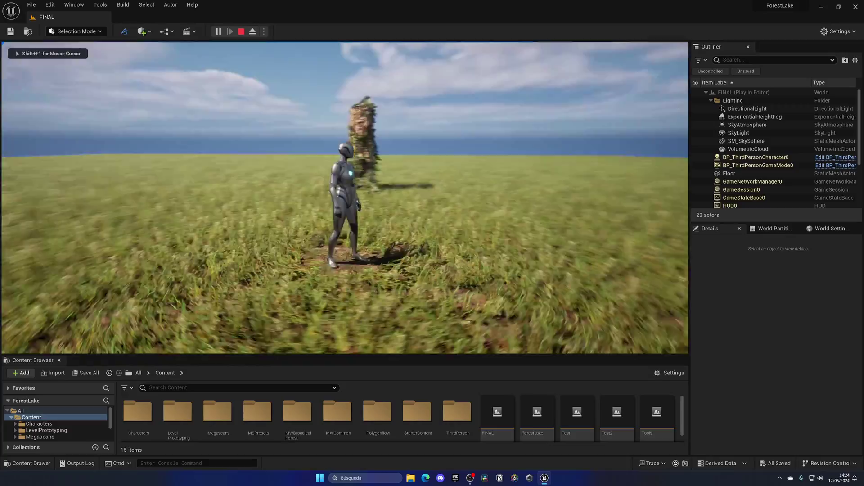
key(w)
key(a)
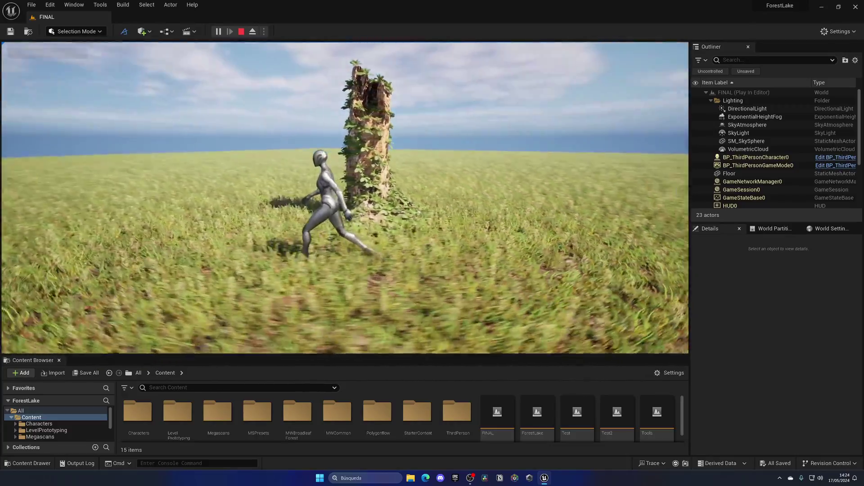
key(Escape)
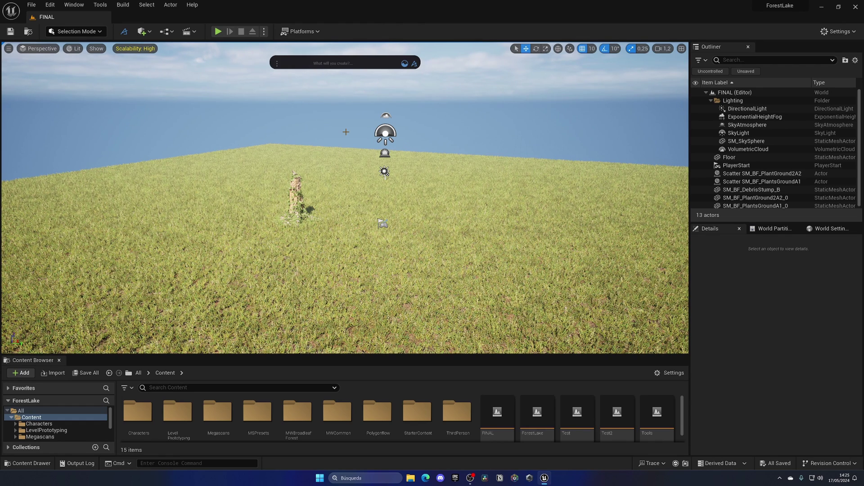
Draw a long winding curve across the grass floor in front of the stump with Dash's Draw Curve tool
text(draw)
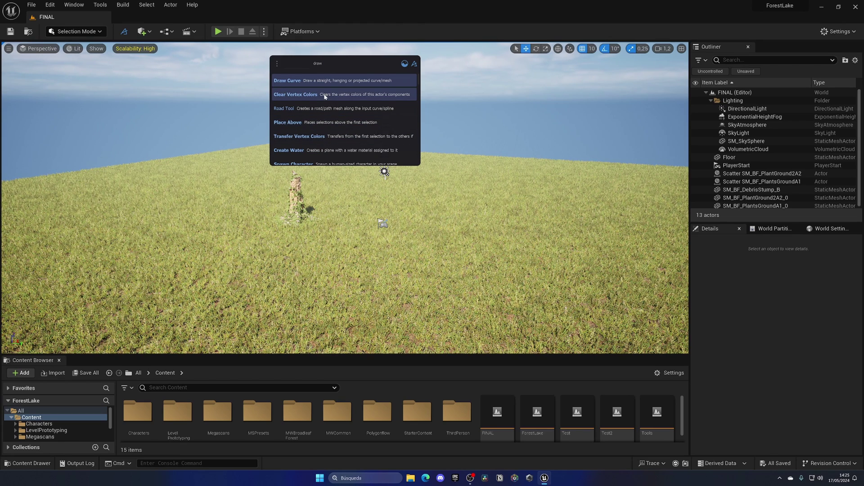
click(305, 81)
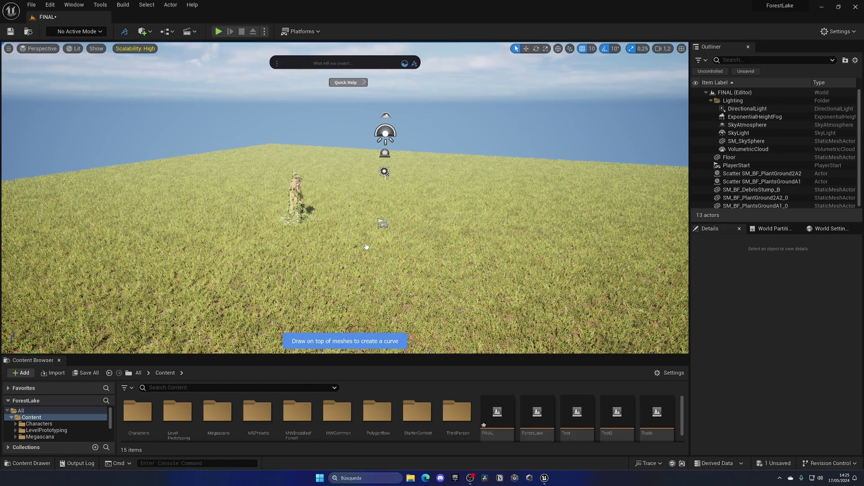
key(s)
mouse_move(367, 246)
right_down()
mouse_move(387, 273)
mouse_move(367, 246)
right_up()
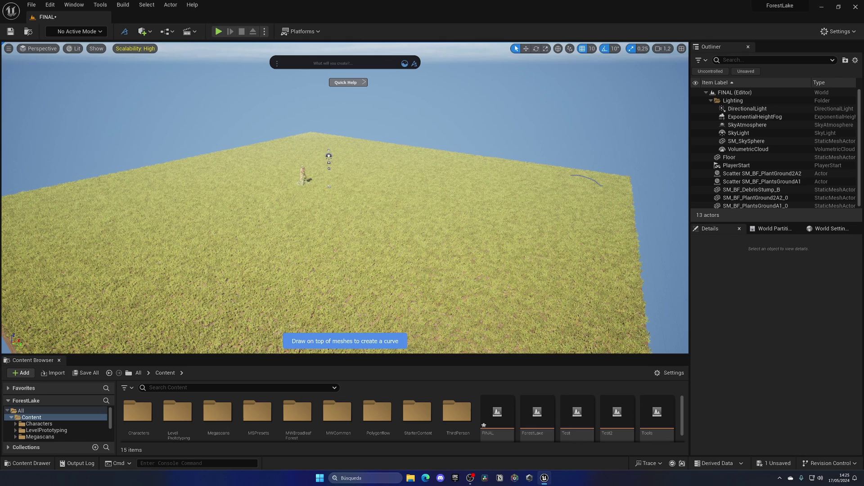
mouse_move(571, 174)
mouse_down()
mouse_move(506, 245)
mouse_move(449, 218)
mouse_move(353, 215)
mouse_move(261, 235)
mouse_move(239, 181)
mouse_move(153, 258)
mouse_up()
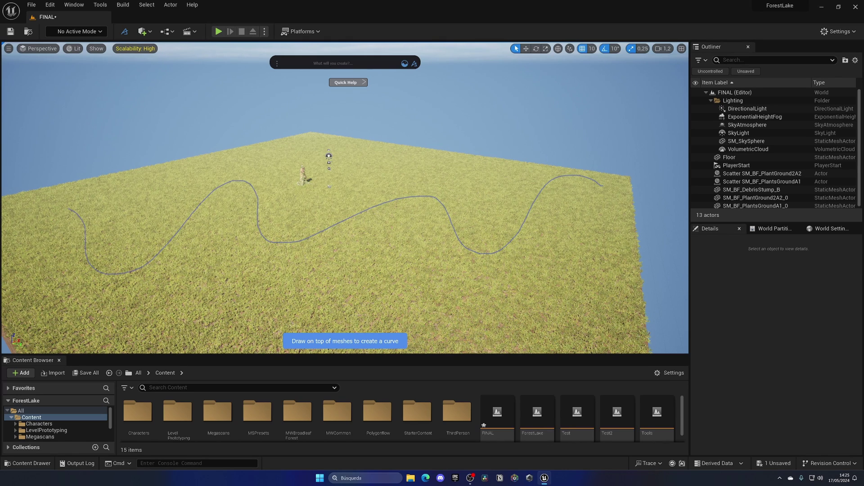
Extend the winding curve farther across the grass floor and finish drawing it
drag(38, 203, 38, 207)
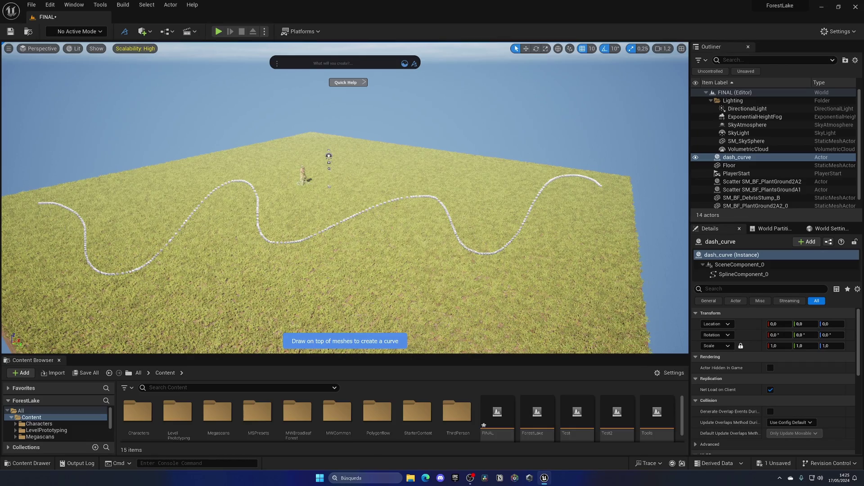
key(w)
right_drag(346, 198, 360, 180)
key(s)
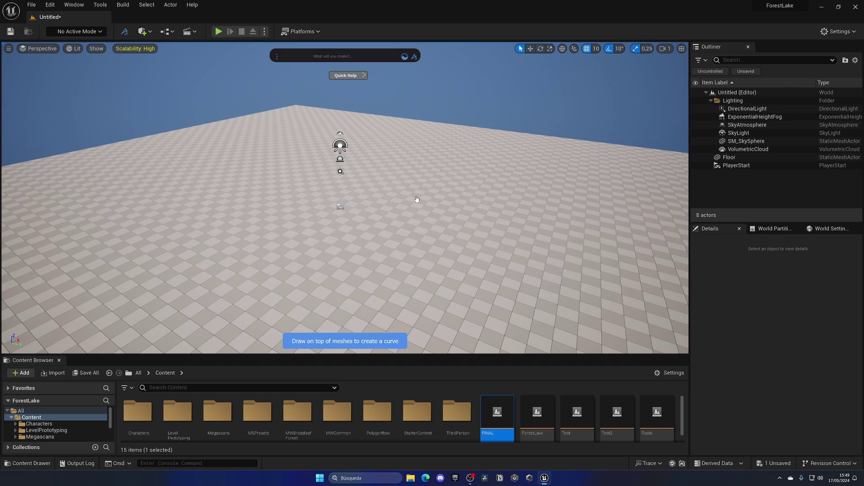
Expand the curve tool's quick help and draw a winding curve on the empty level's checkered floor, undoing the first attempt
click(352, 76)
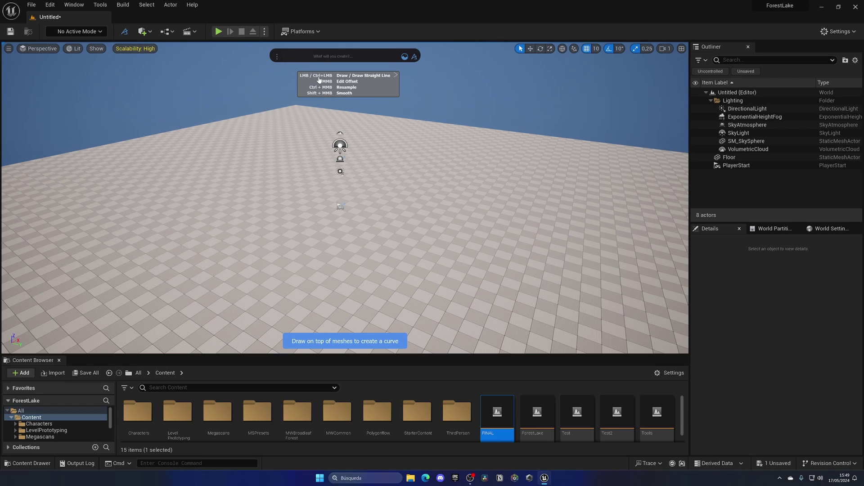
drag(341, 248, 545, 162)
key(ctrl+z)
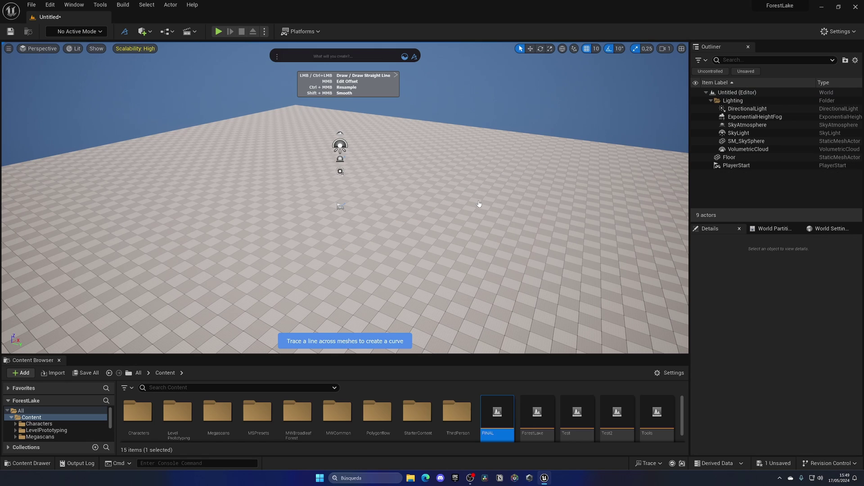
mouse_move(499, 192)
mouse_down()
mouse_move(448, 252)
mouse_move(194, 212)
mouse_up()
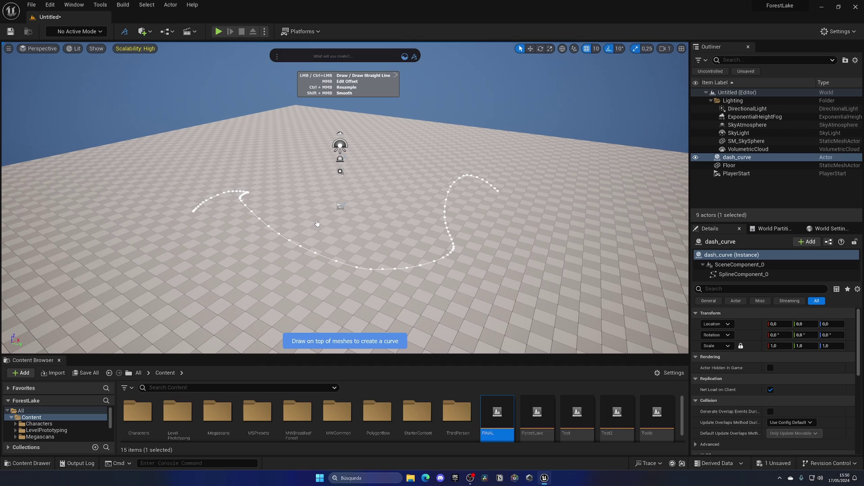
Try offsetting the curve, undo the offset, and resample the curve into more evenly spaced points
middle_drag(317, 223, 317, 231)
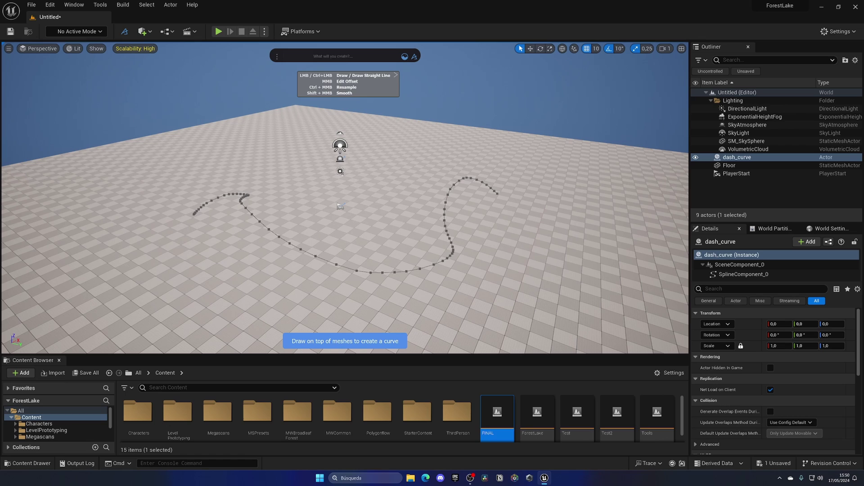
key(ctrl+z)
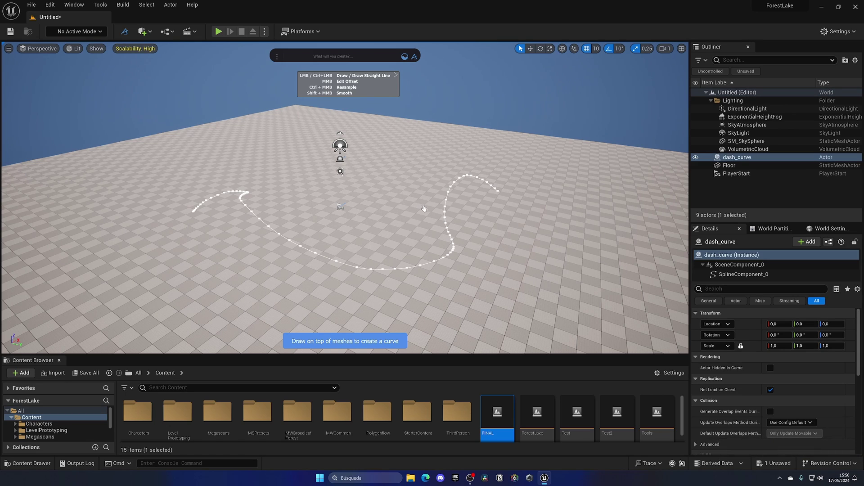
ctrl+middle_drag(424, 208, 544, 436)
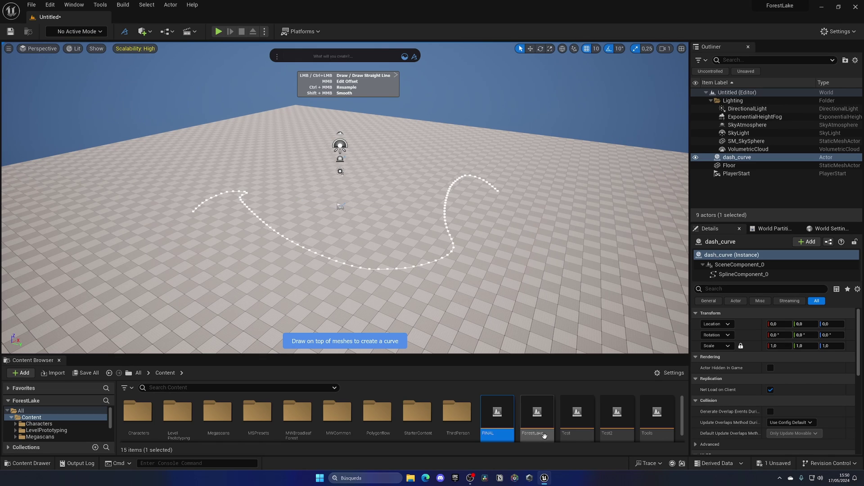
mouse_move(477, 246)
mouse_down()
mouse_move(495, 212)
mouse_move(569, 163)
mouse_up()
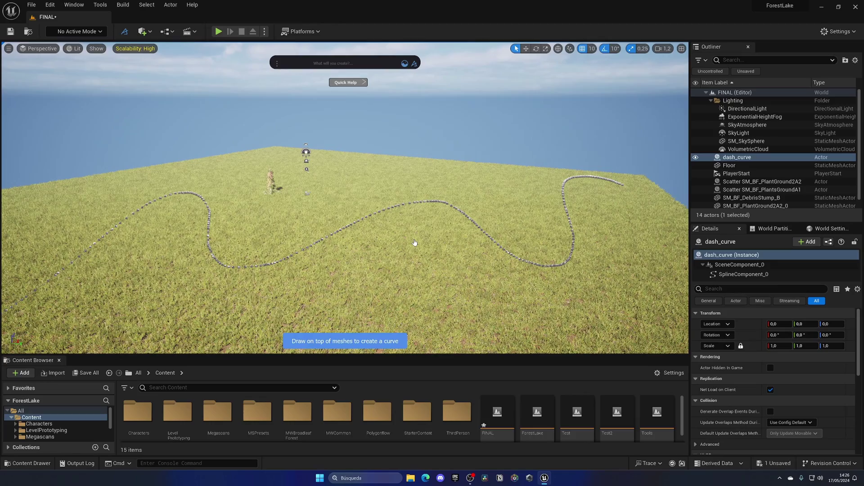
Exit the Draw Curve tool and save the FINAL level
key(Escape)
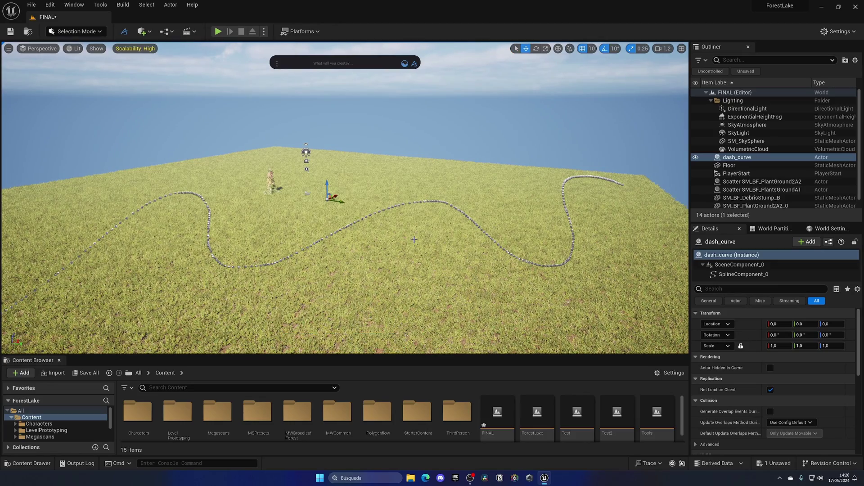
key(w)
right_drag(414, 239, 414, 240)
key(ctrl+s)
key(w)
key(s)
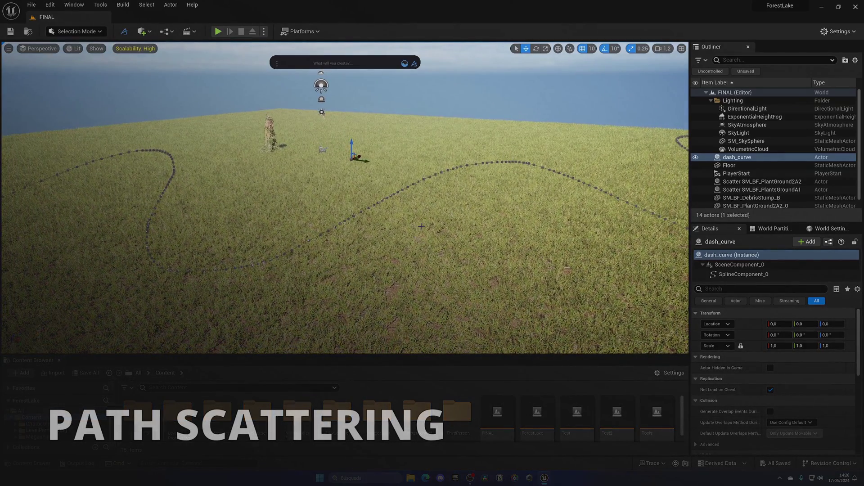
Scatter the SM_BF_TreeBeechLarge_D tree along dash_curve from Dash's project assets using Scatter on Selection
click(405, 64)
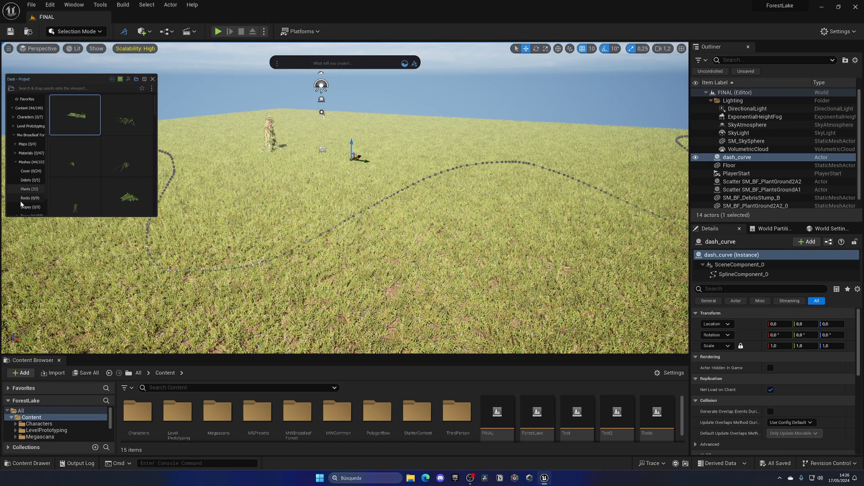
scroll(23, 204, down, 1)
click(28, 198)
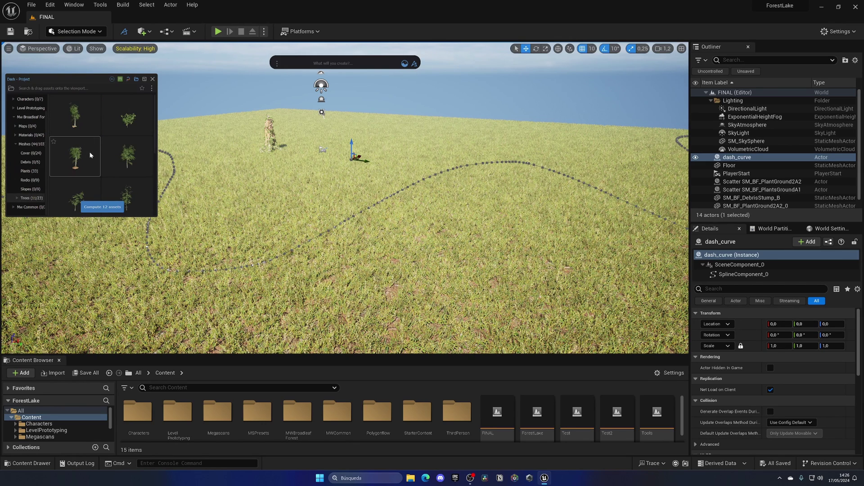
scroll(90, 156, down, 1)
scroll(90, 155, down, 1)
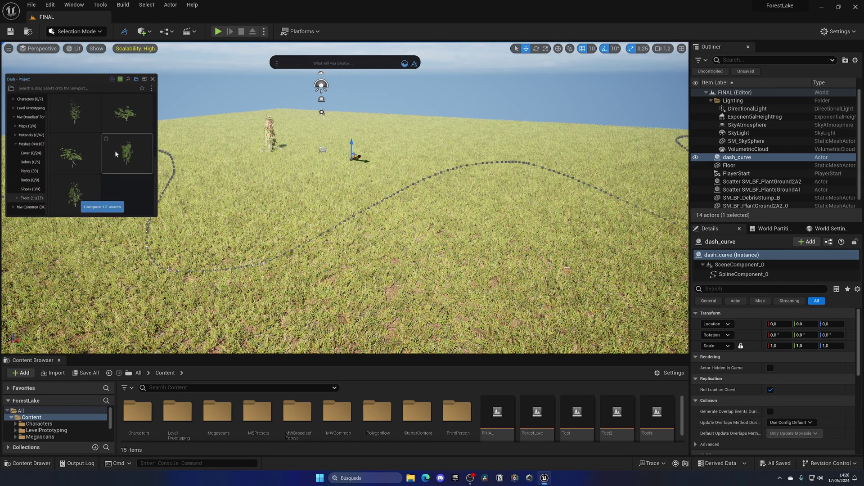
drag(126, 156, 359, 216)
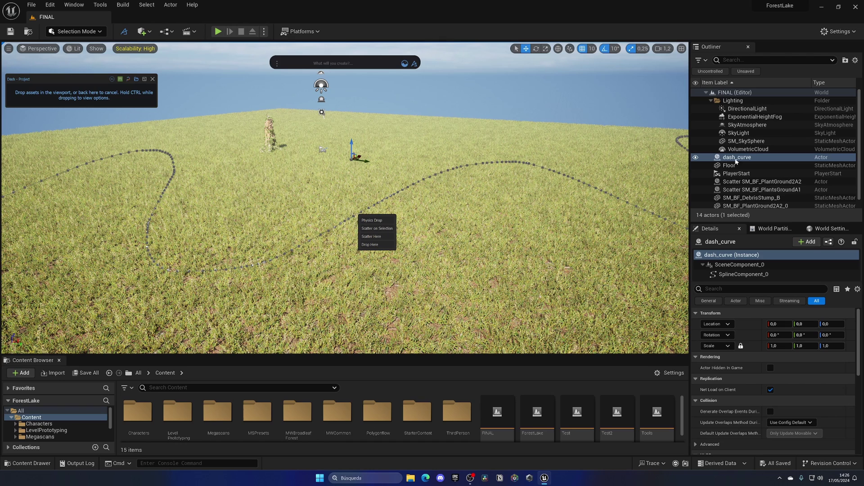
click(390, 229)
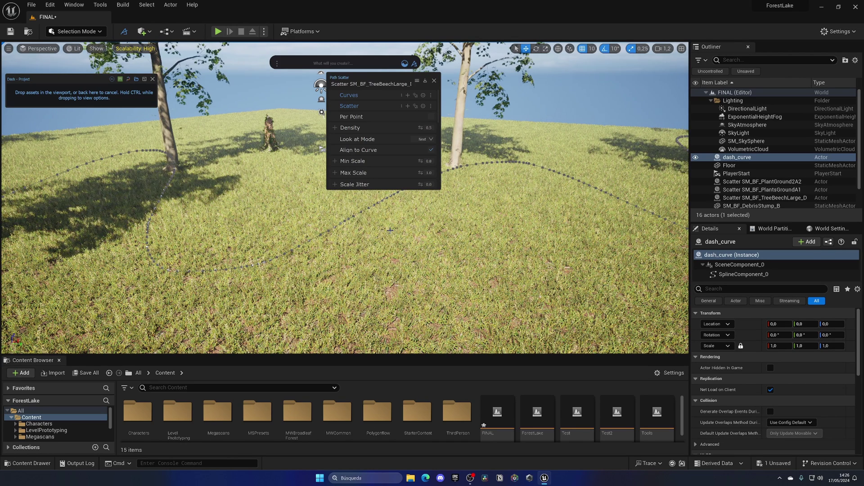
Move the Path Scatter settings clear of the trees and raise the scatter's Density to about 0.8
drag(371, 81, 51, 122)
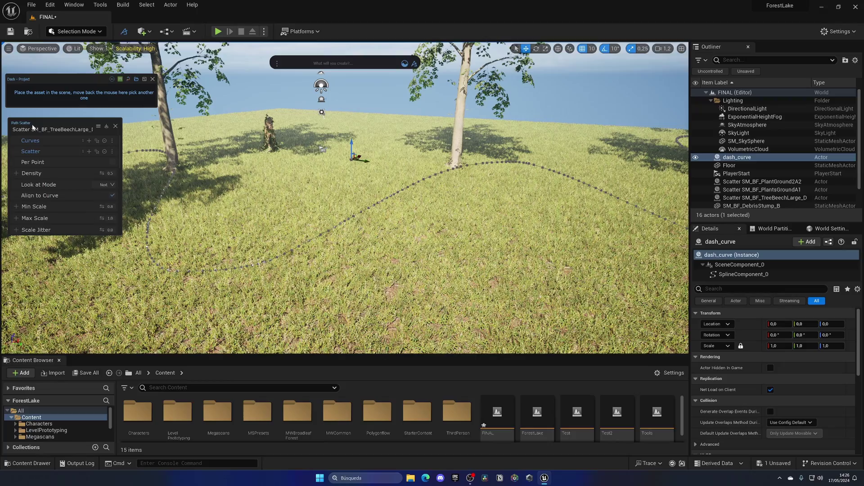
key(s)
mouse_move(344, 198)
right_down()
mouse_move(332, 218)
mouse_move(342, 199)
right_up()
key(w)
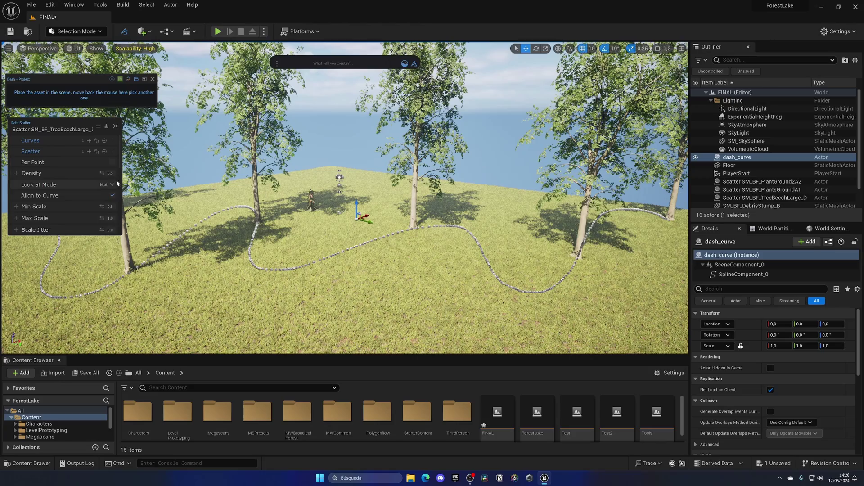
drag(102, 174, 131, 174)
Review the remaining Path Scatter settings, such as Spin, Width, Sink and Slice, and inspect the trees along the curve
scroll(63, 195, down, 1)
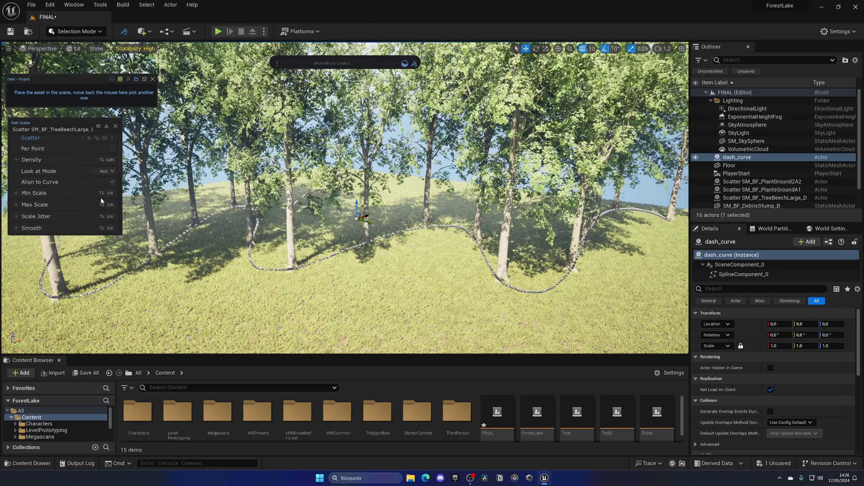
scroll(69, 208, down, 2)
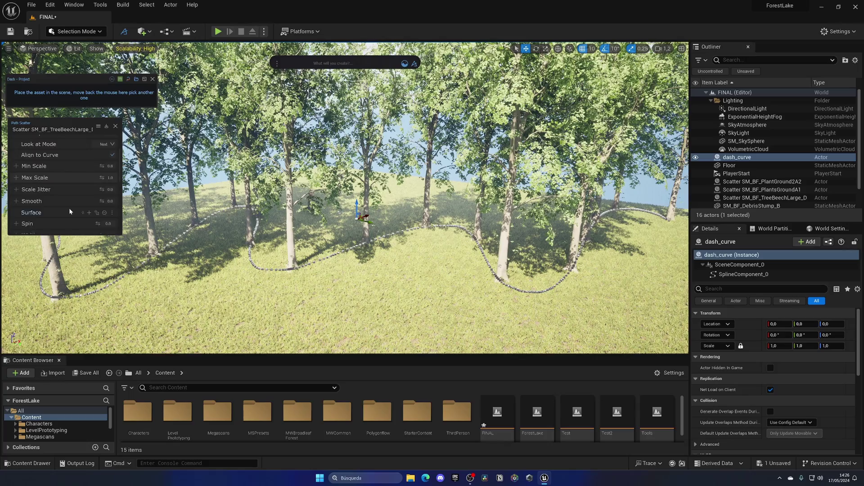
scroll(69, 210, down, 6)
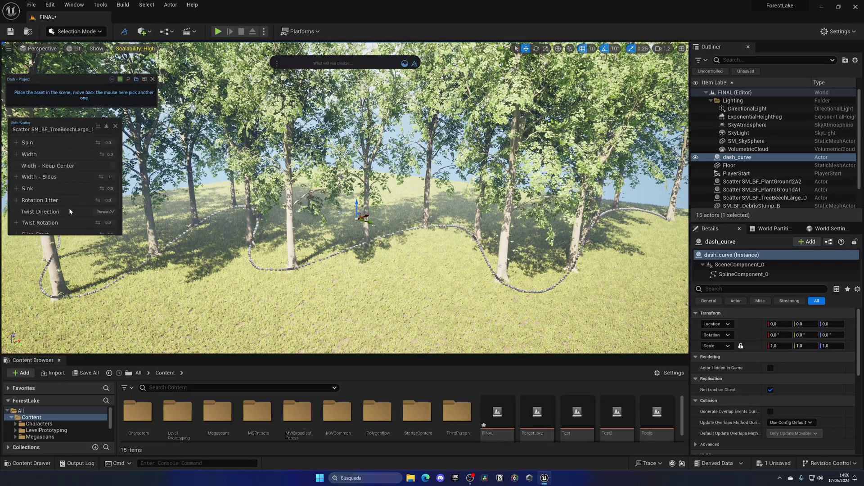
scroll(69, 208, down, 2)
right_drag(315, 211, 261, 208)
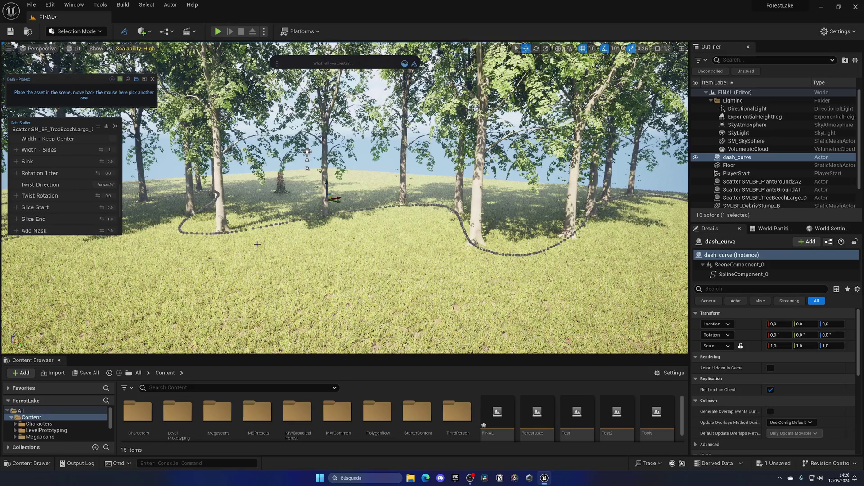
right_drag(257, 244, 261, 243)
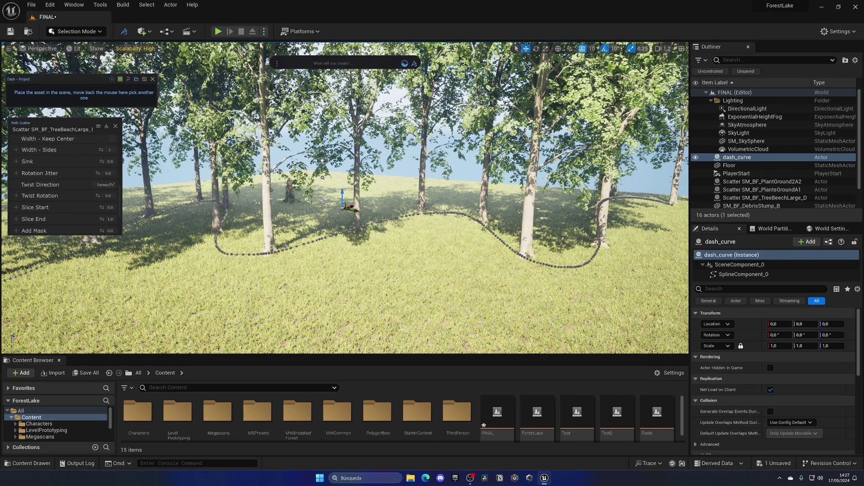
right_drag(309, 263, 295, 262)
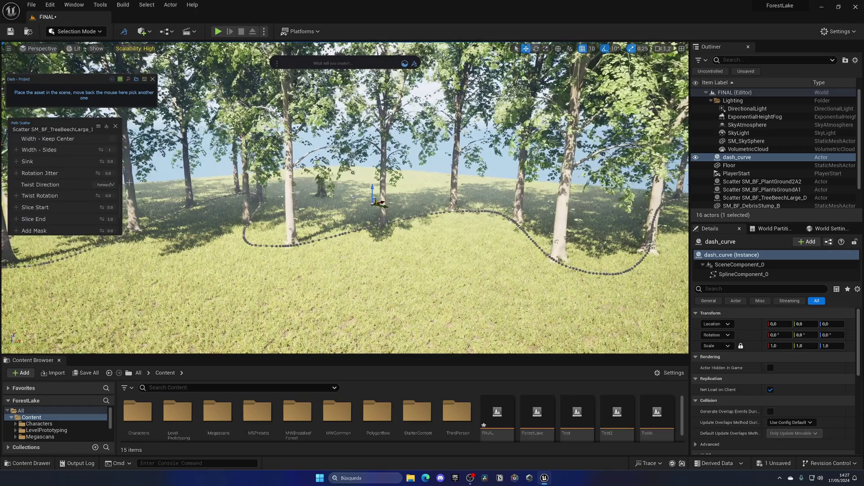
scroll(69, 183, up, 5)
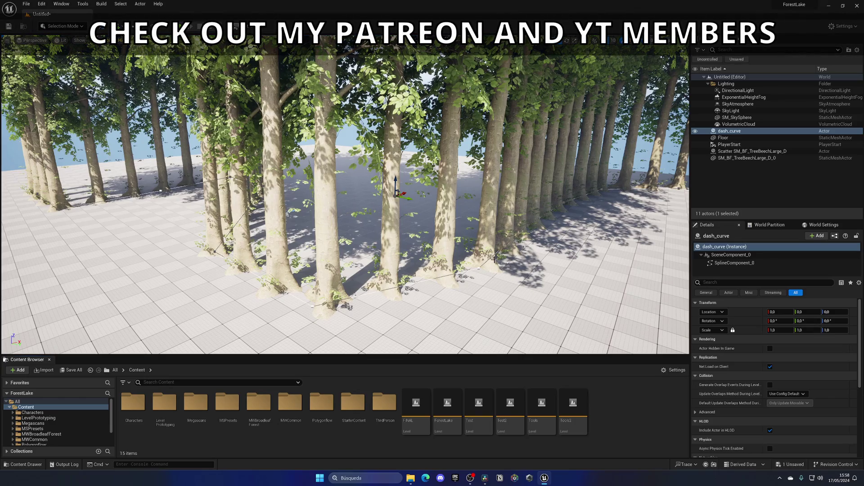
Select the dash_curve's corner point in the untitled level and shift it along the floor to reshape the tree row
right_drag(495, 258, 644, 259)
key(w)
right_drag(531, 252, 402, 226)
click(351, 218)
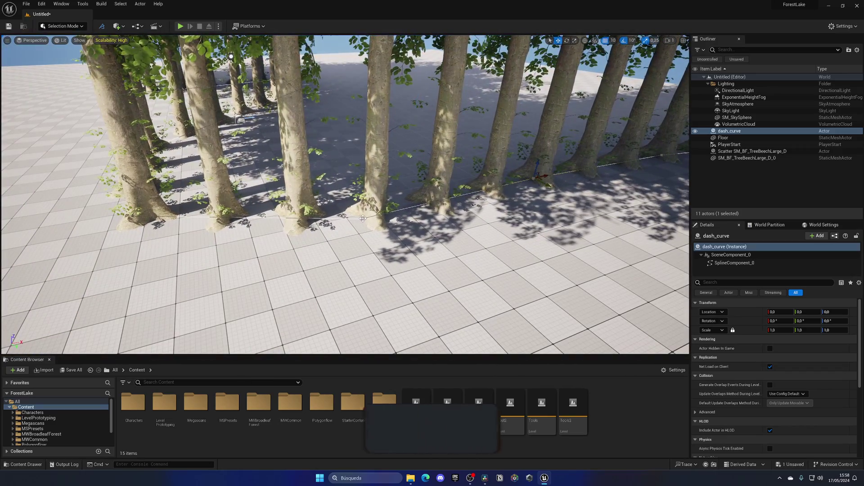
key(a)
right_drag(351, 218, 432, 219)
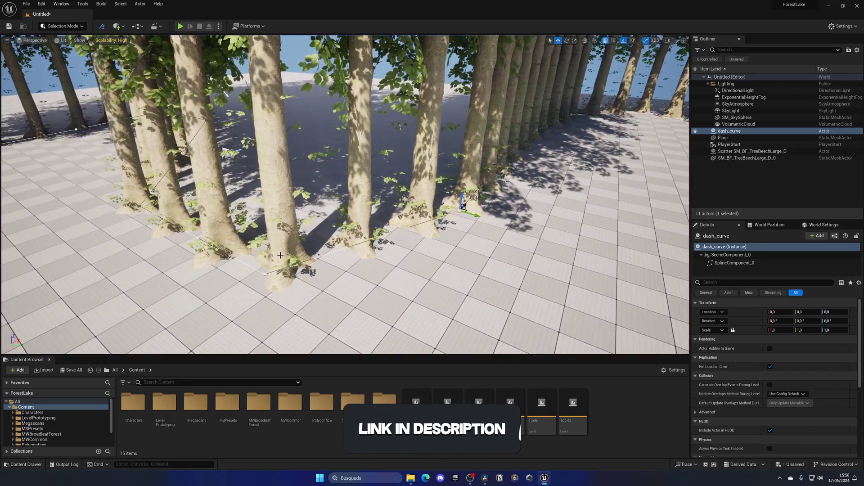
click(264, 275)
key(a)
key(s)
right_drag(312, 259, 400, 255)
drag(321, 230, 304, 224)
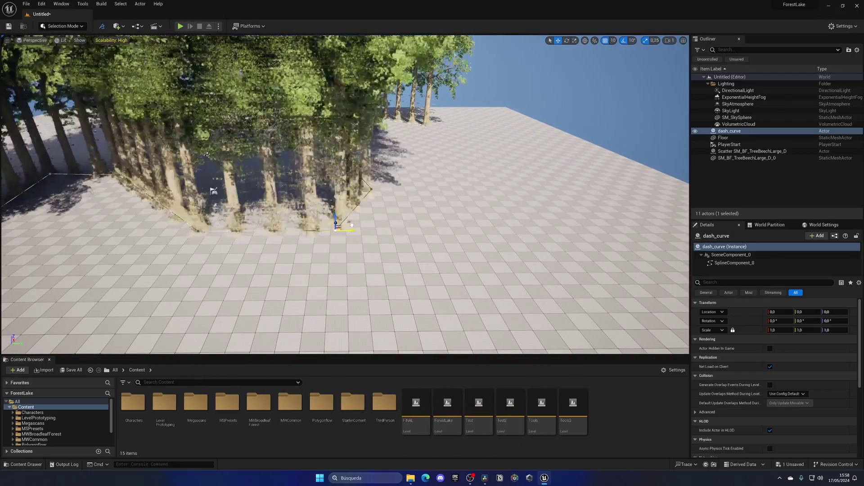
drag(475, 226, 446, 219)
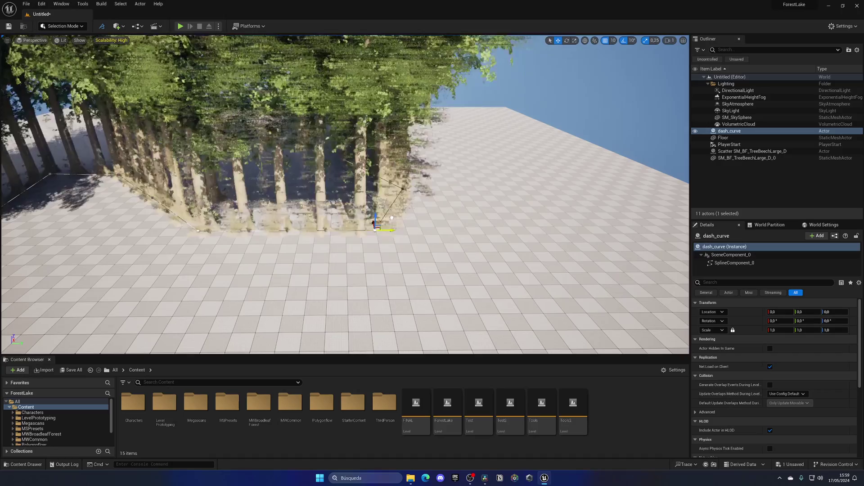
drag(392, 218, 360, 218)
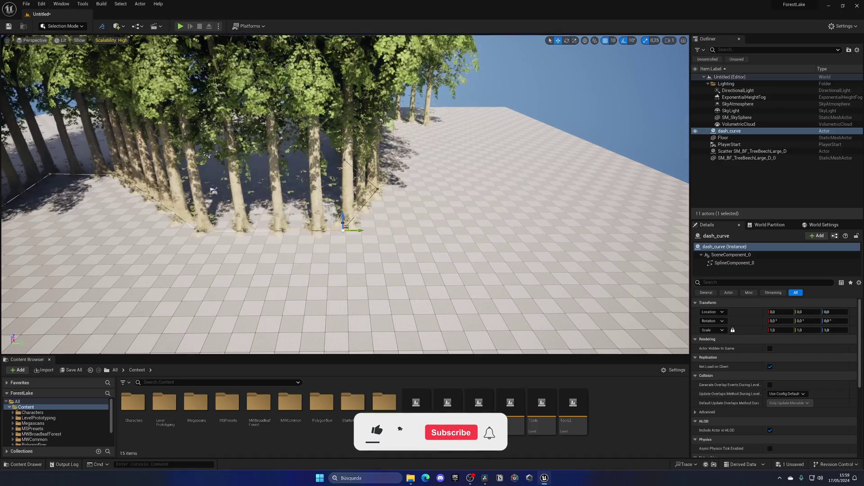
Select another point of the dash_curve behind the corner and move it sideways to widen the tree row's bend
click(345, 160)
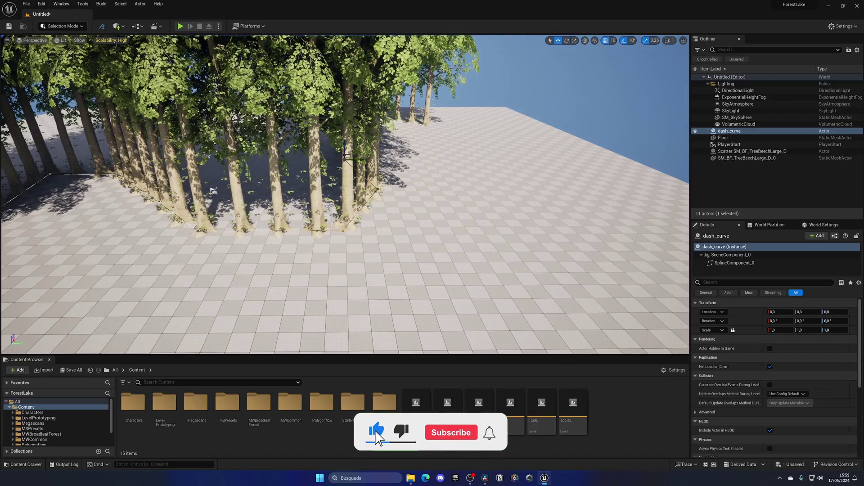
right_drag(345, 160, 354, 157)
drag(356, 159, 441, 159)
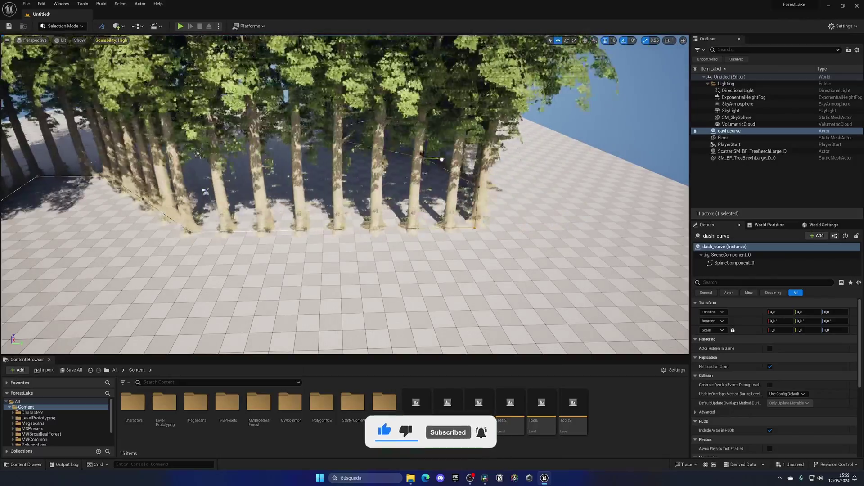
right_drag(442, 159, 317, 160)
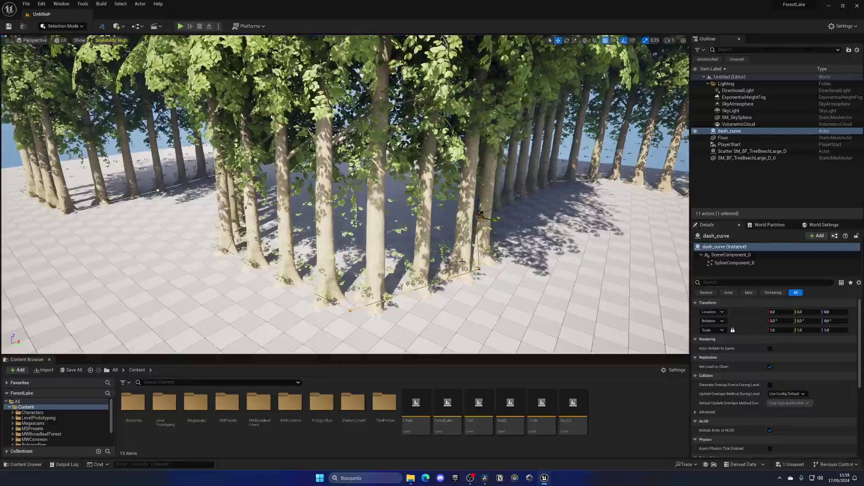
click(462, 261)
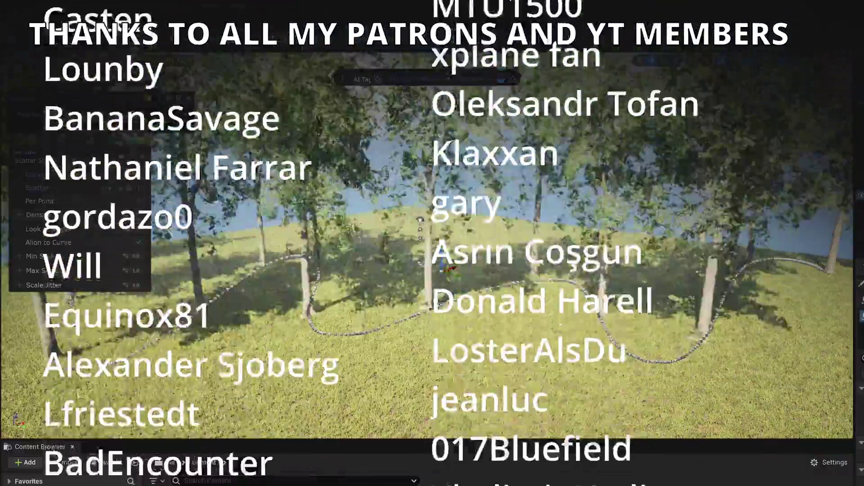
Increase the beech tree path scatter's Density so the trees stand closer together along the FINAL level's curve
drag(128, 215, 135, 216)
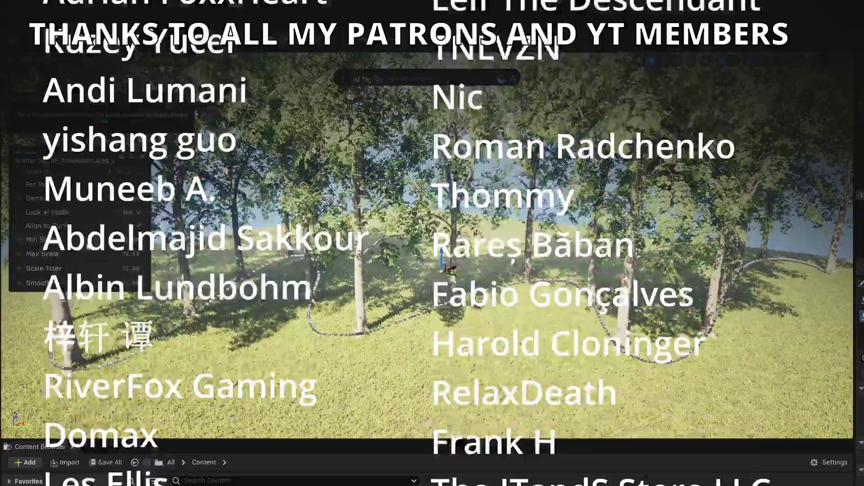